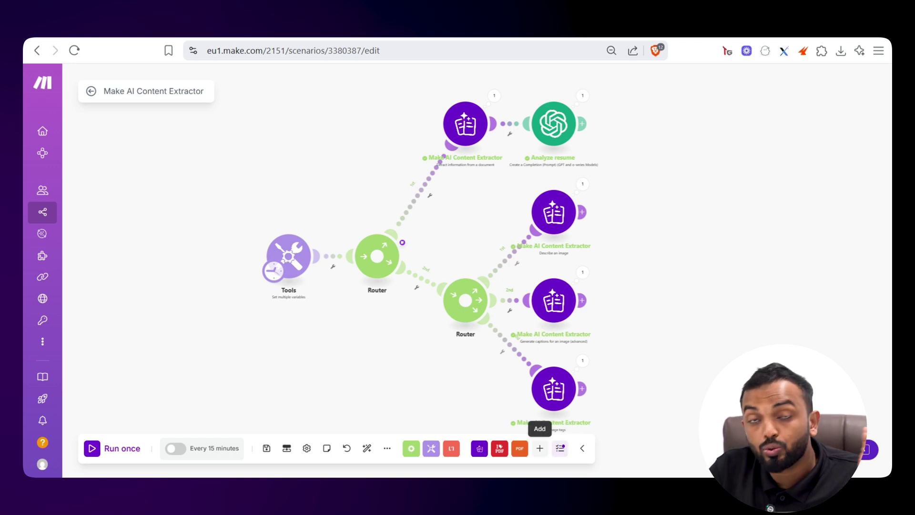
Add a new module and select the Make AI Content Extractor app
click(539, 448)
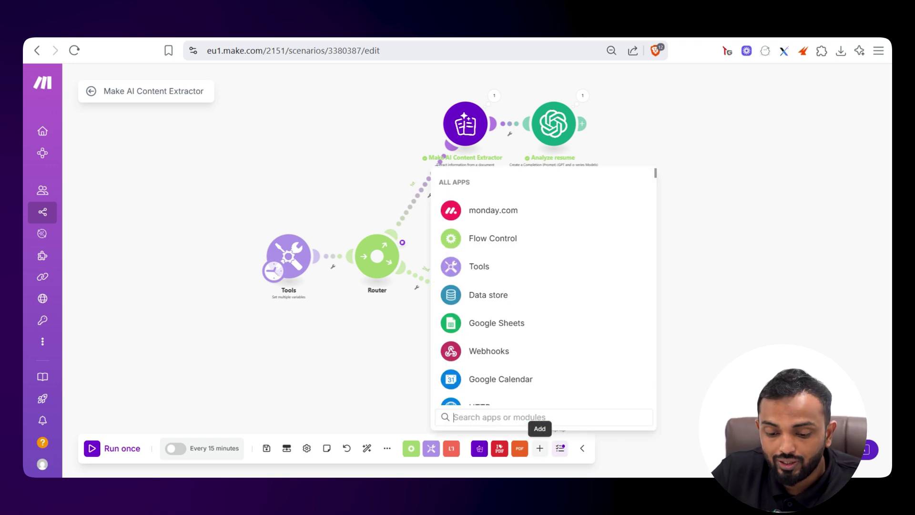
text(Make AI a)
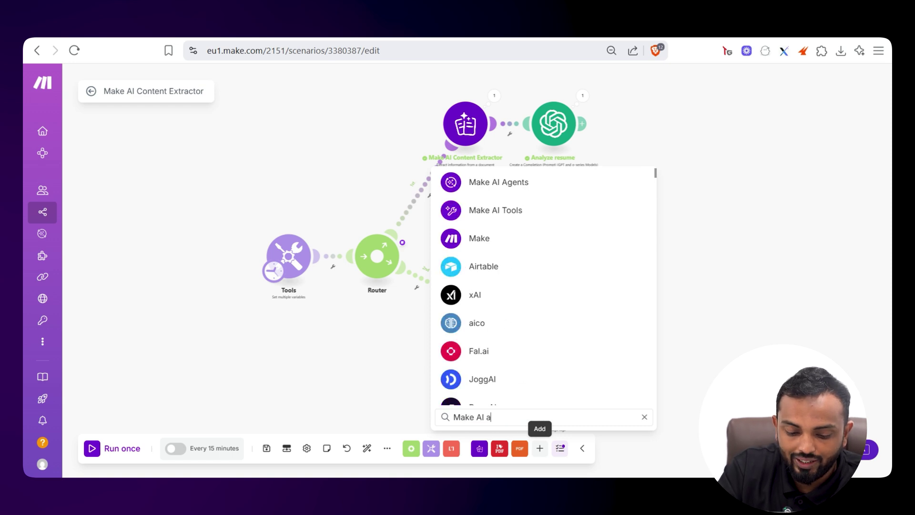
text(cont)
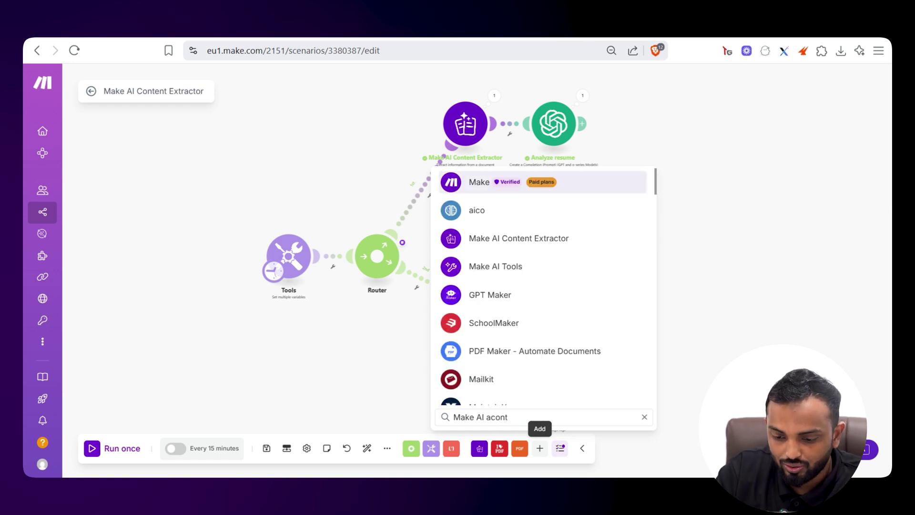
key(BackSpace)
key(BackSpace)
key(BackSpace)
key(BackSpace)
key(BackSpace)
text(conte)
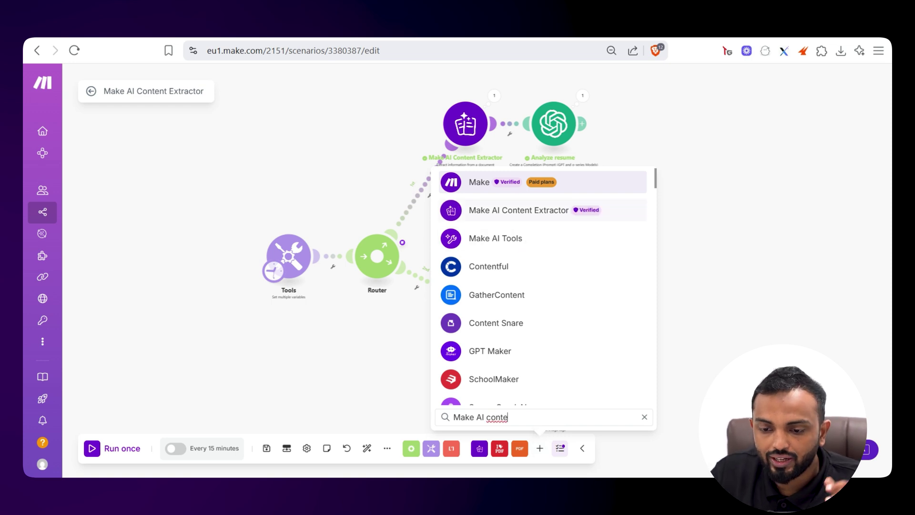
click(546, 211)
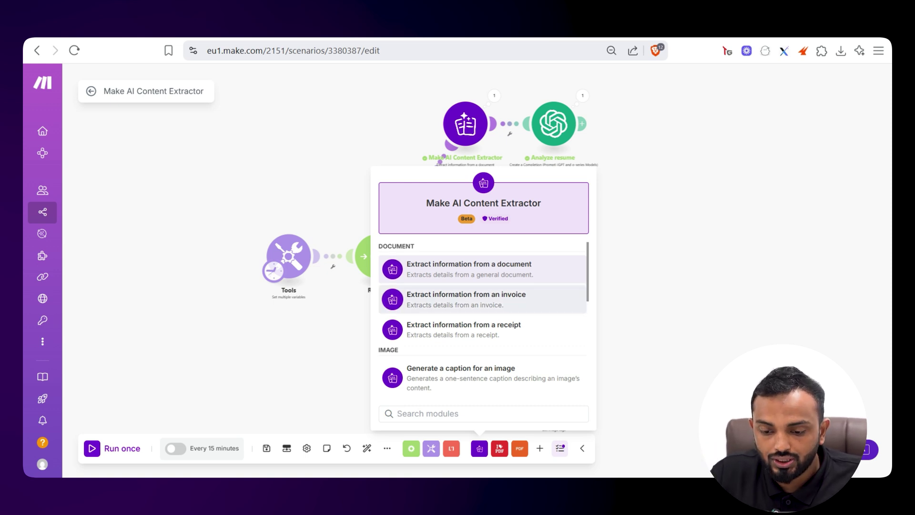
Browse its document, image and speech actions to compare them, then dismiss the list
scroll(481, 290, down, 2)
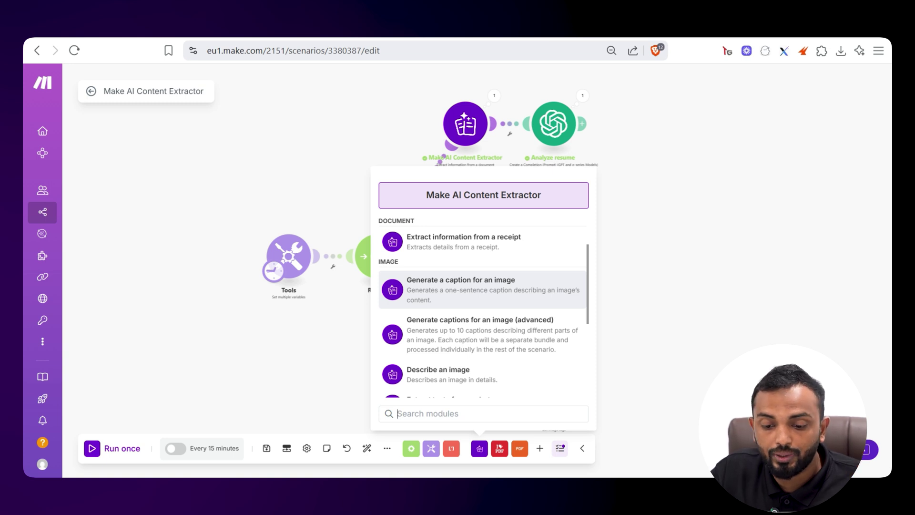
scroll(483, 291, down, 4)
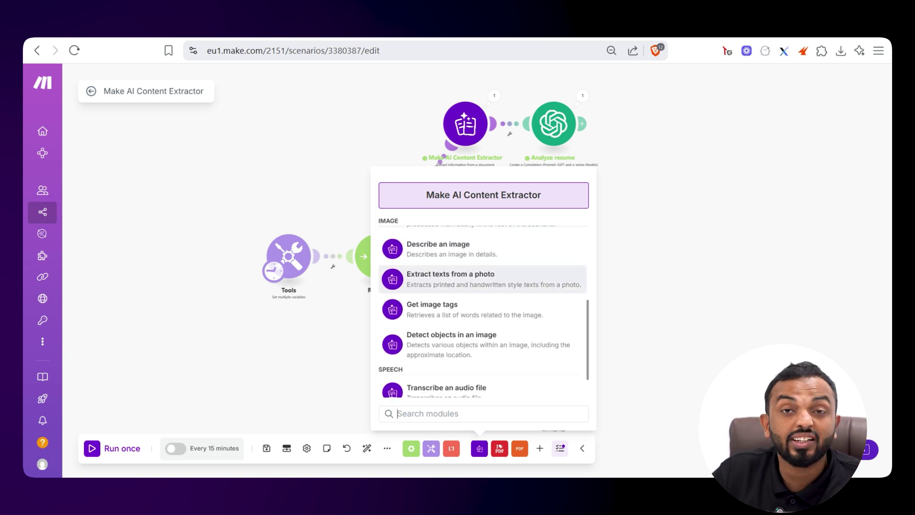
scroll(483, 305, down, 1)
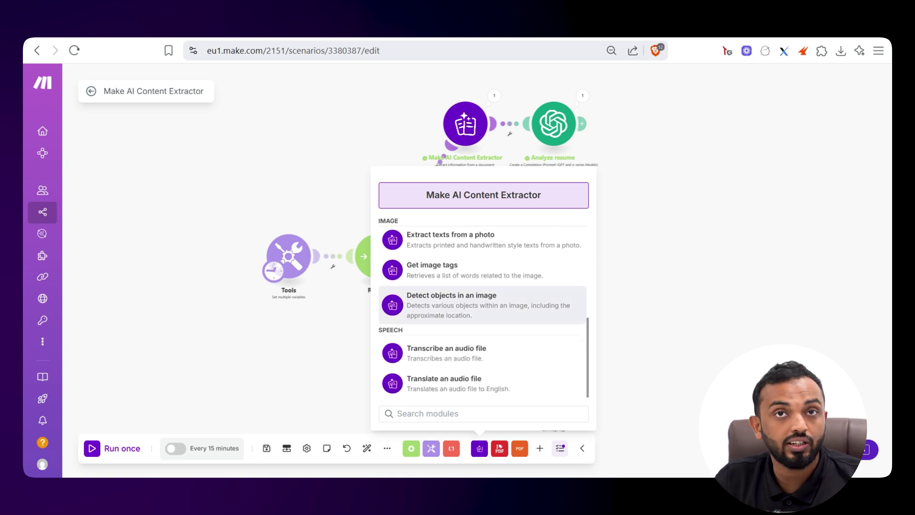
scroll(483, 305, up, 4)
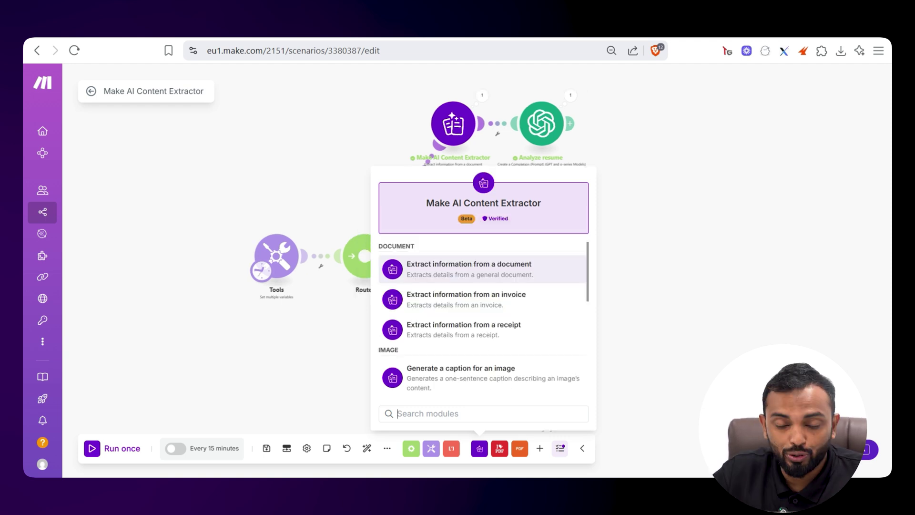
key(Escape)
scroll(289, 289, up, 3)
Copy the Tools module's Image File link and load it in a new tab to preview the husky photo
click(264, 231)
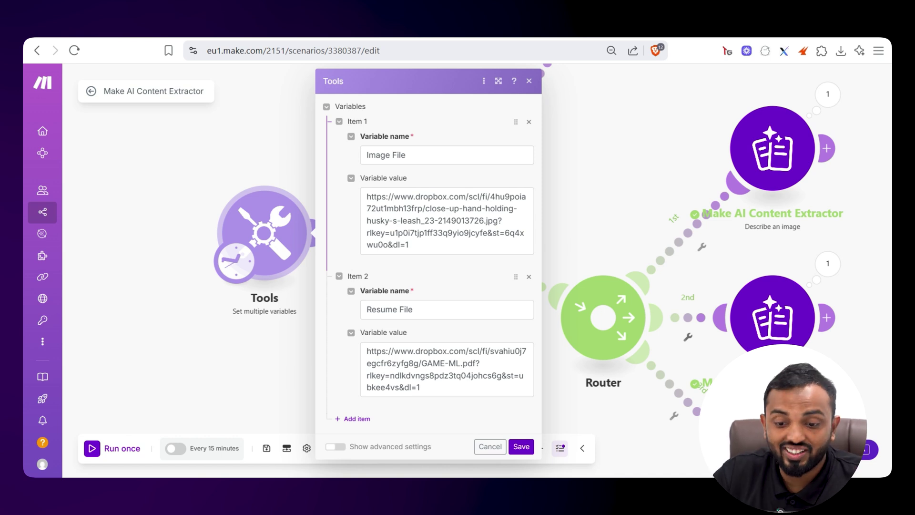
click(447, 220)
key(ctrl+a)
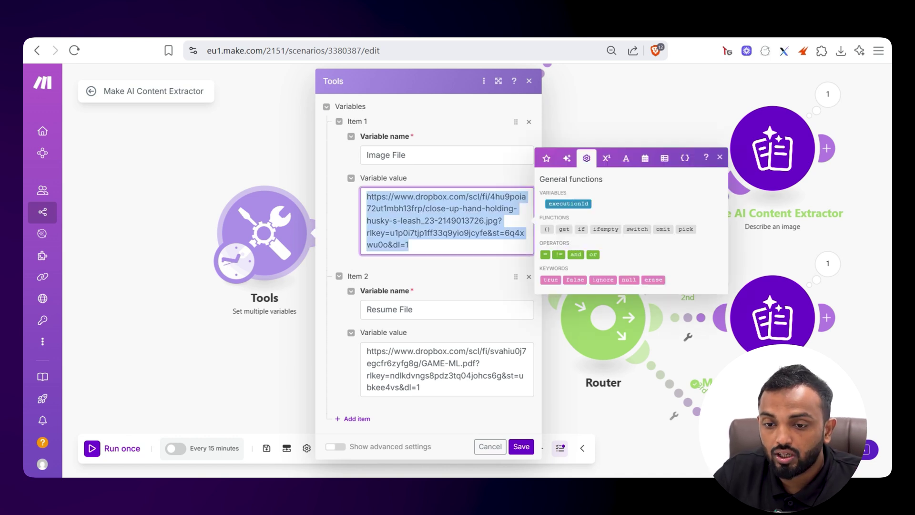
key(ctrl+c)
key(ctrl+t)
key(ctrl+v)
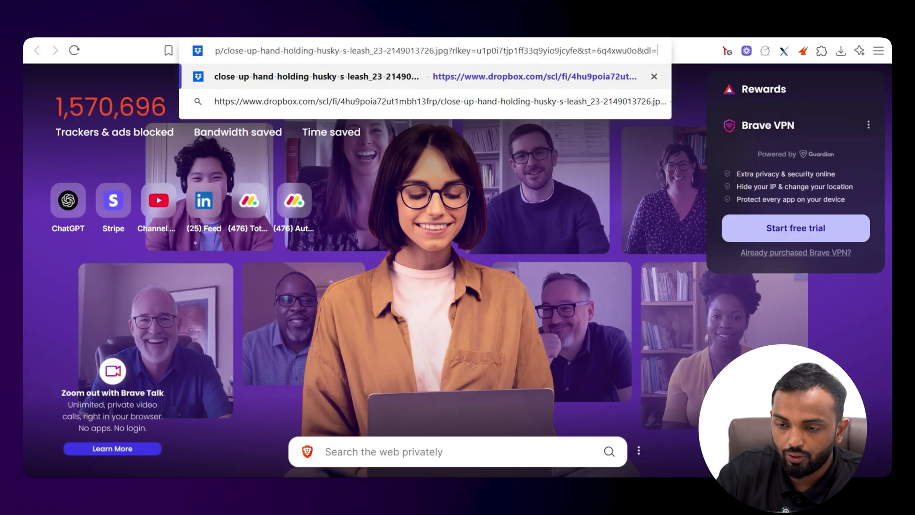
key(Return)
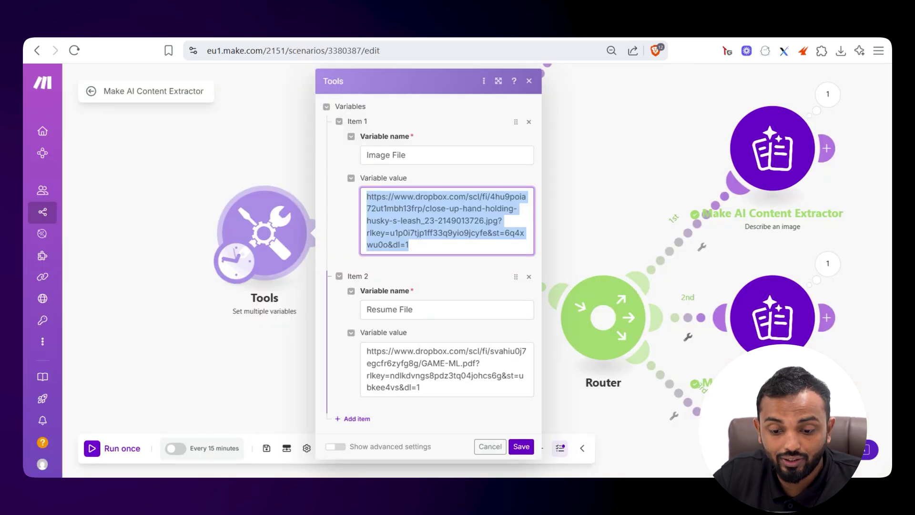
Copy the Tools module's Resume File link and load it in a new browser tab
click(446, 369)
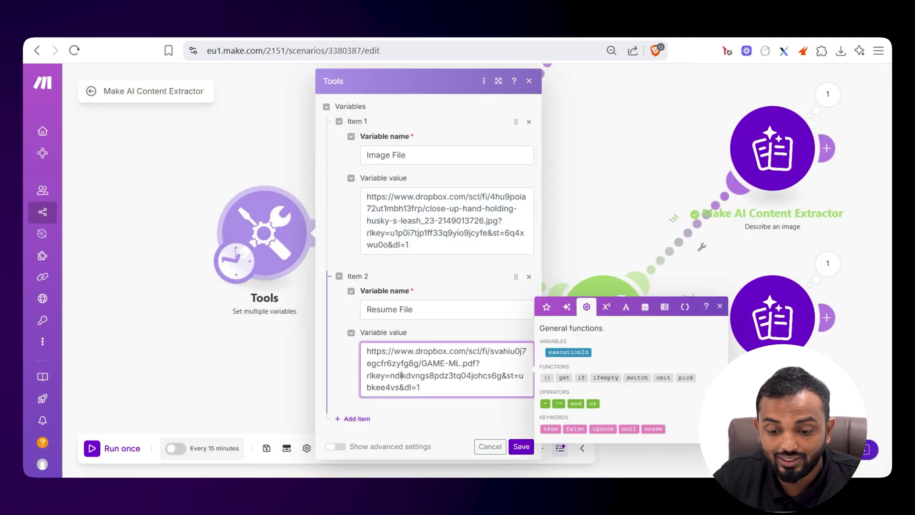
key(ctrl+a)
key(ctrl+c)
key(ctrl+t)
key(ctrl+v)
key(Return)
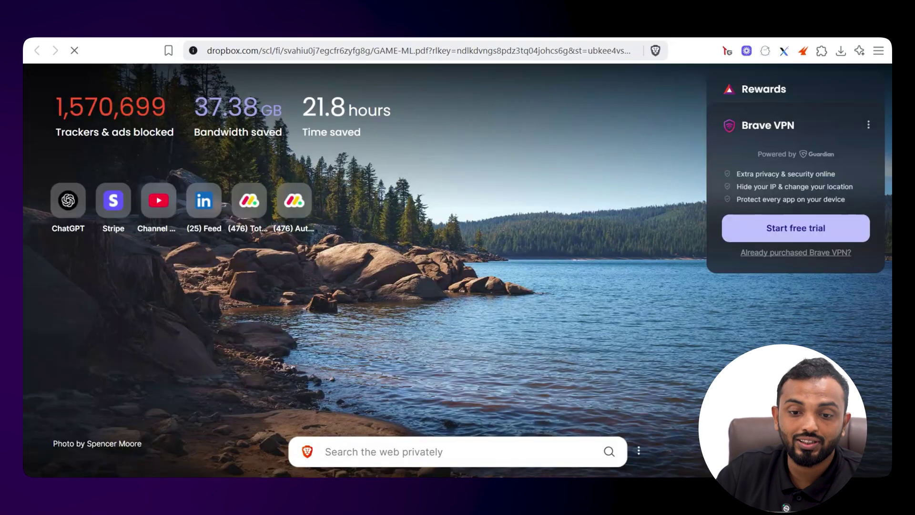
Save the resume PDF to Downloads and scroll through its one page
key(ctrl+o)
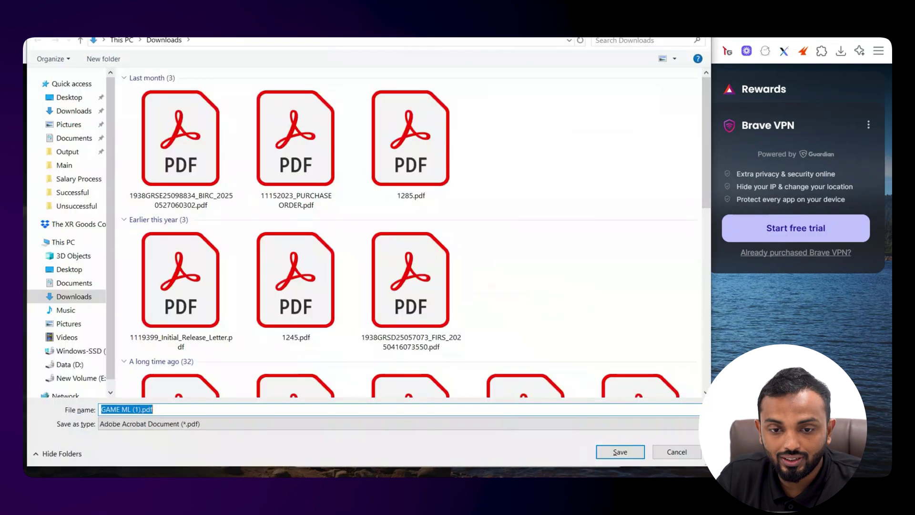
key(Return)
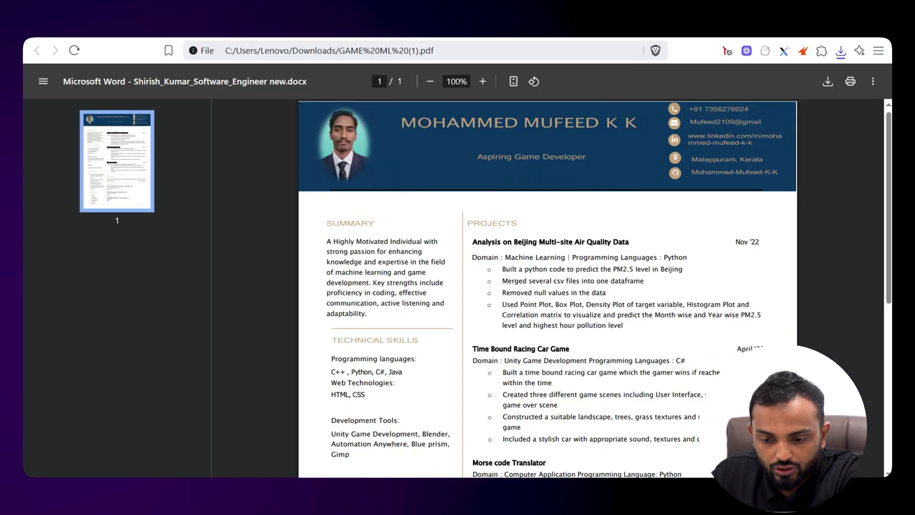
scroll(547, 286, down, 3)
scroll(547, 286, up, 2)
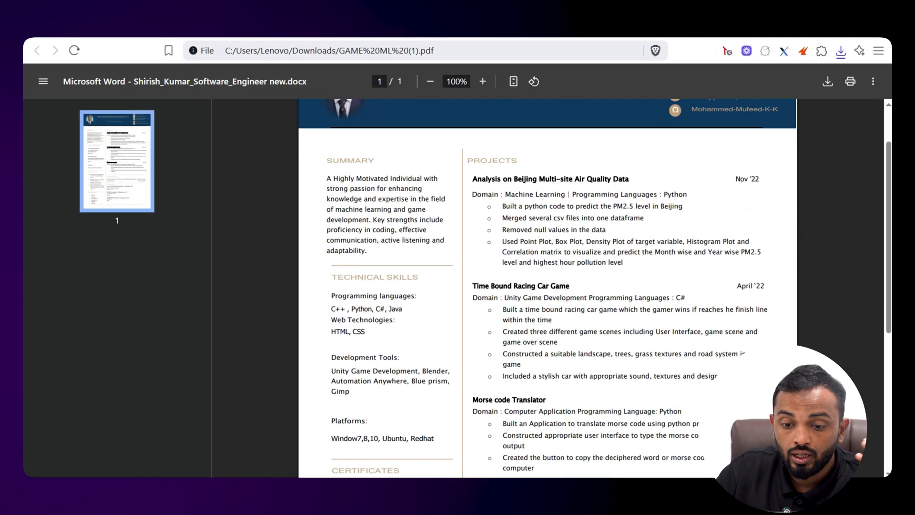
scroll(547, 286, down, 6)
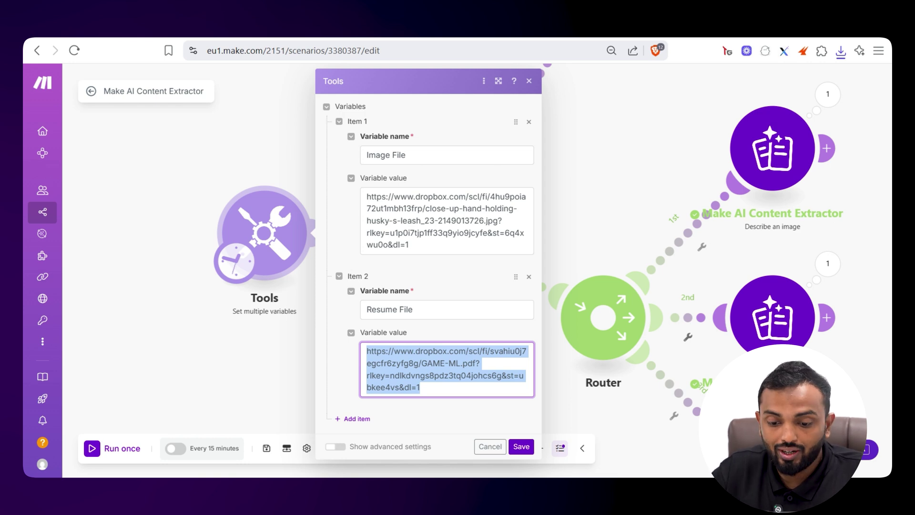
key(Escape)
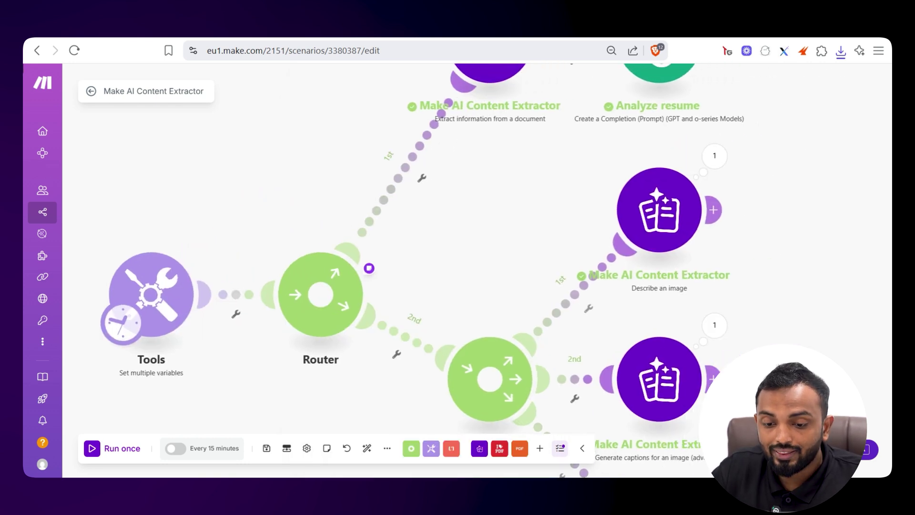
scroll(371, 286, up, 5)
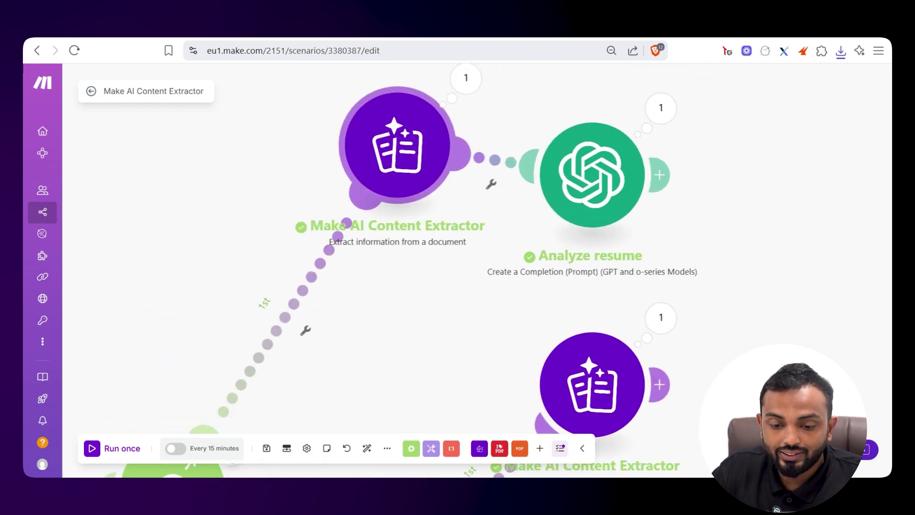
drag(401, 167, 351, 133)
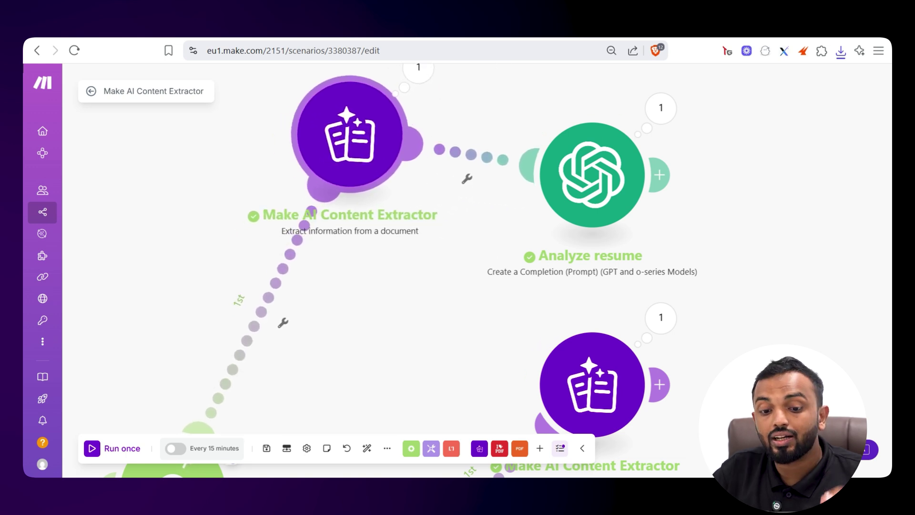
click(479, 448)
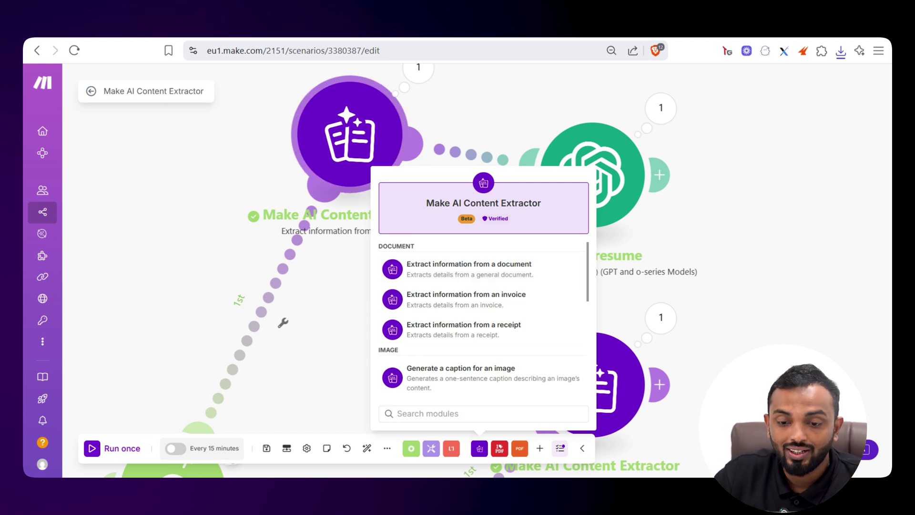
click(349, 136)
scroll(524, 286, down, 3)
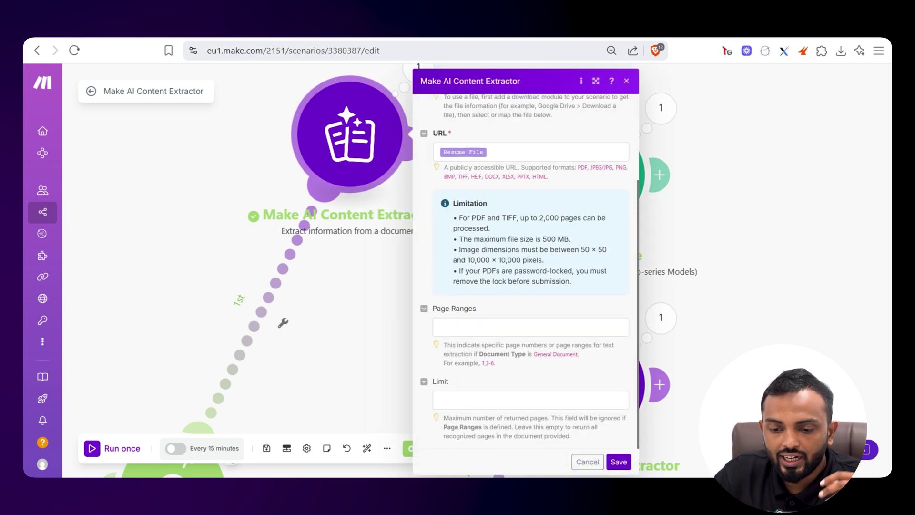
click(487, 151)
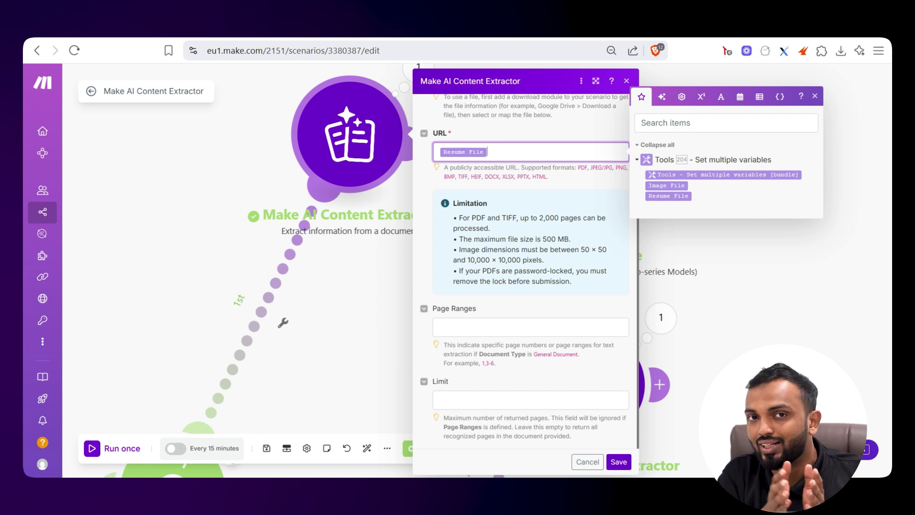
scroll(525, 267, up, 3)
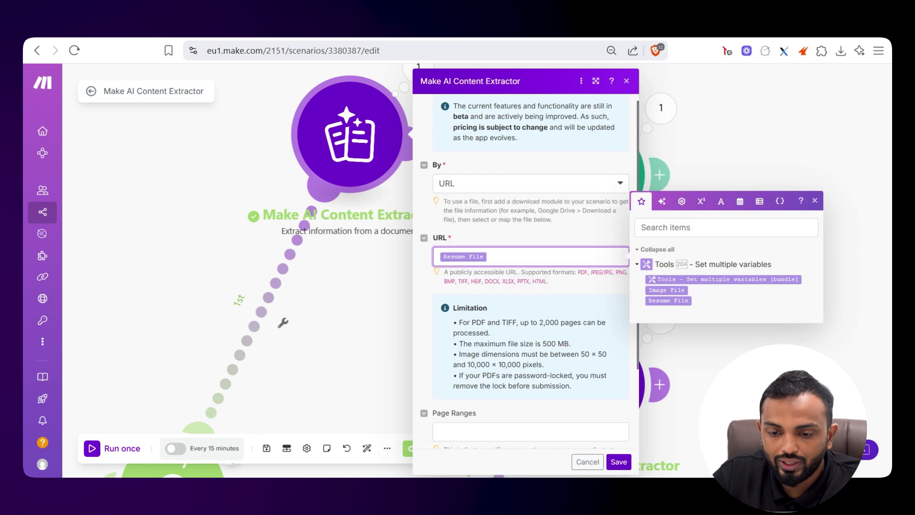
scroll(449, 280, down, 5)
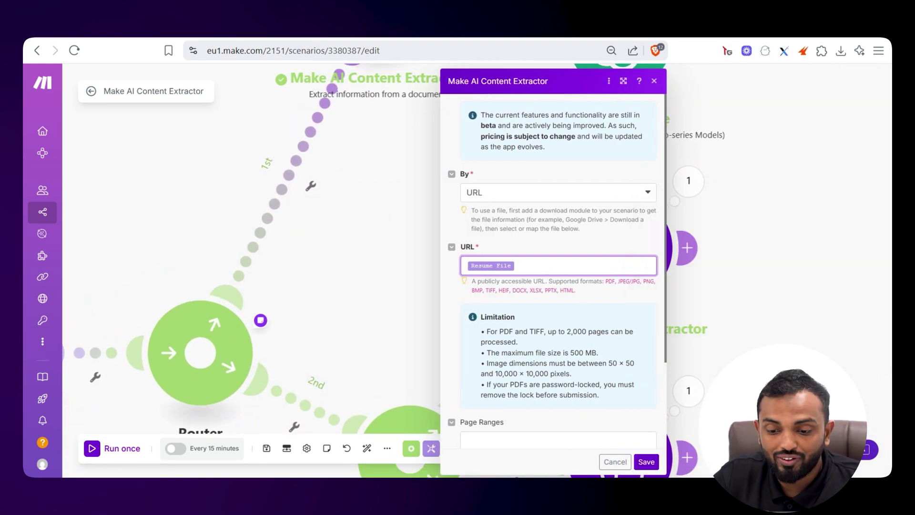
scroll(558, 271, down, 3)
key(Escape)
scroll(424, 273, down, 3)
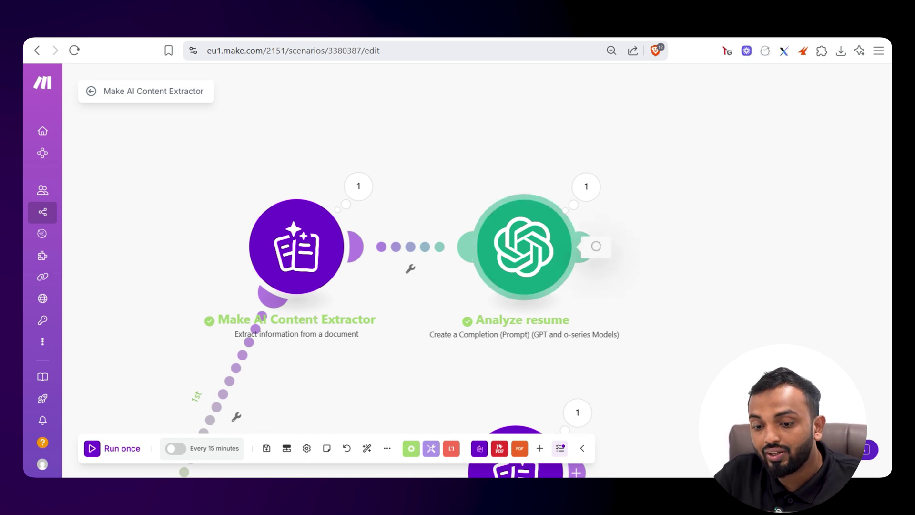
click(524, 246)
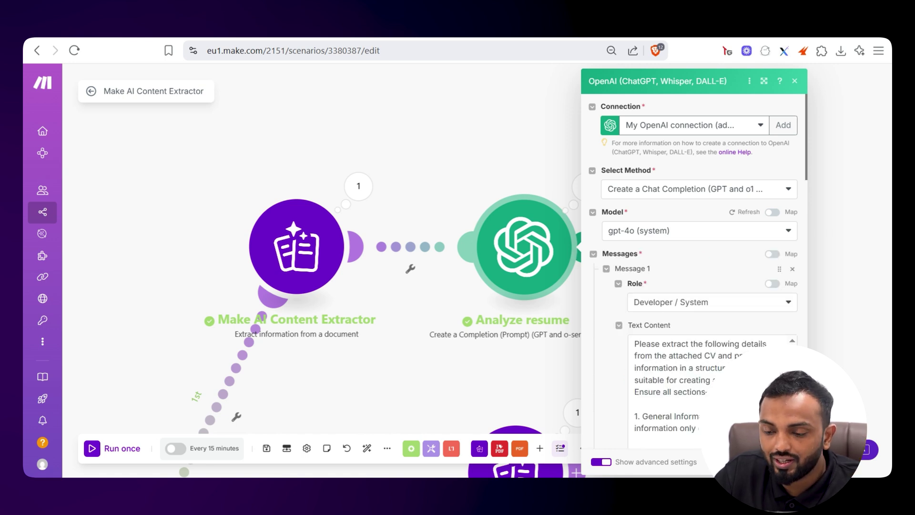
scroll(694, 272, down, 3)
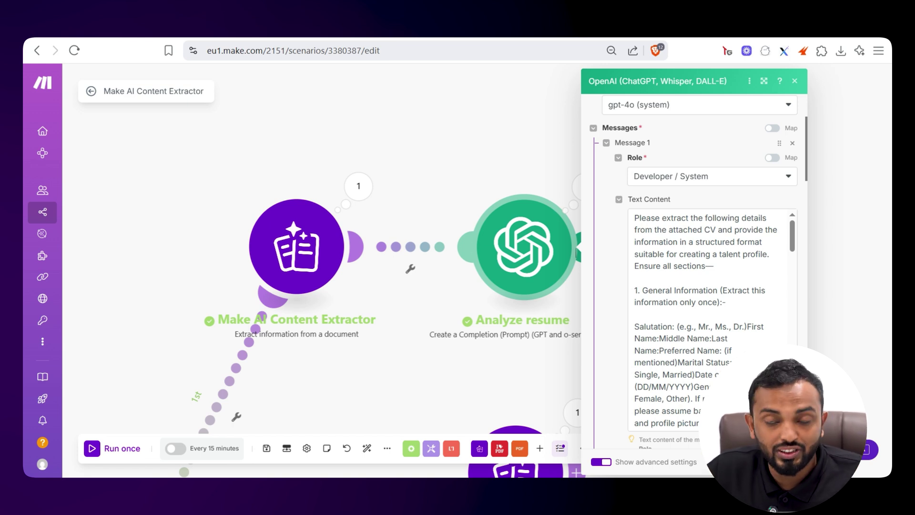
scroll(710, 319, down, 2)
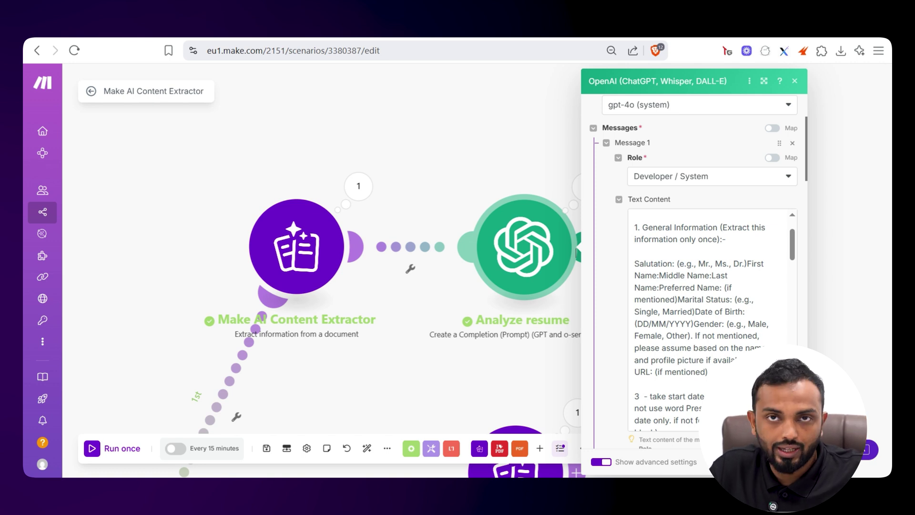
scroll(710, 319, down, 5)
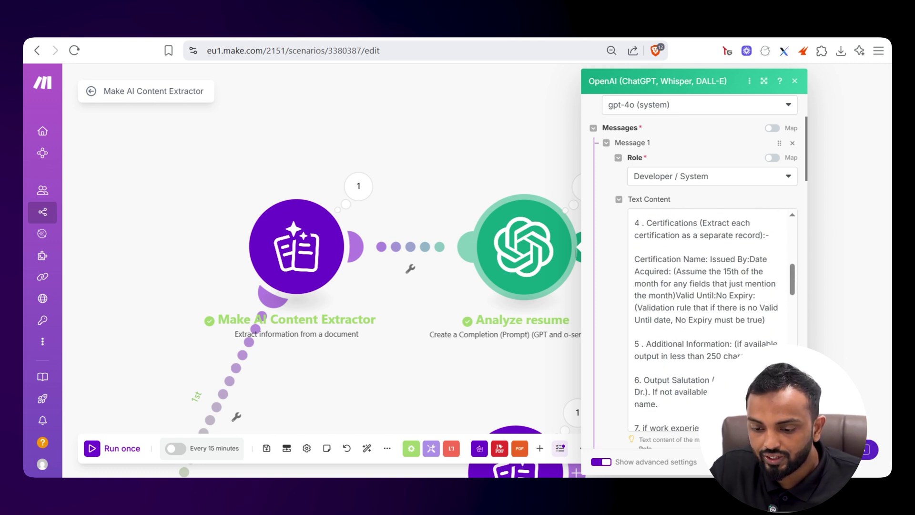
scroll(710, 319, down, 6)
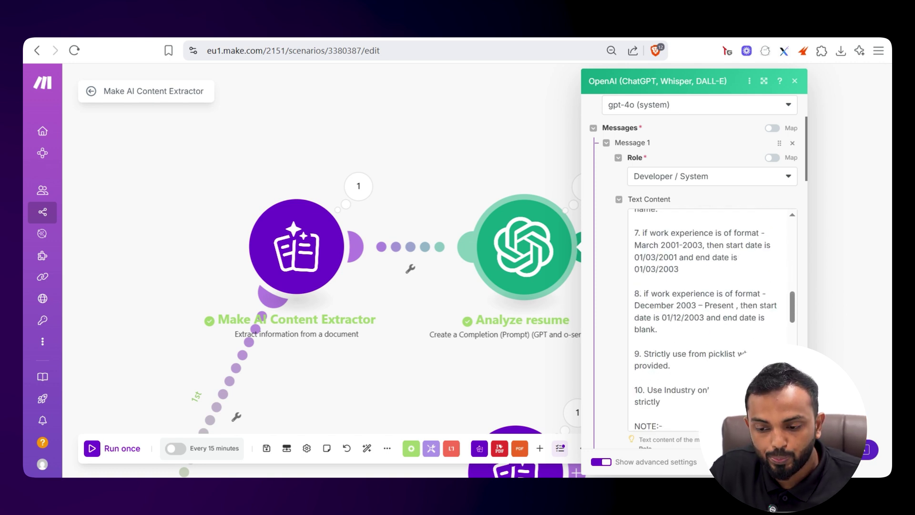
scroll(710, 319, down, 8)
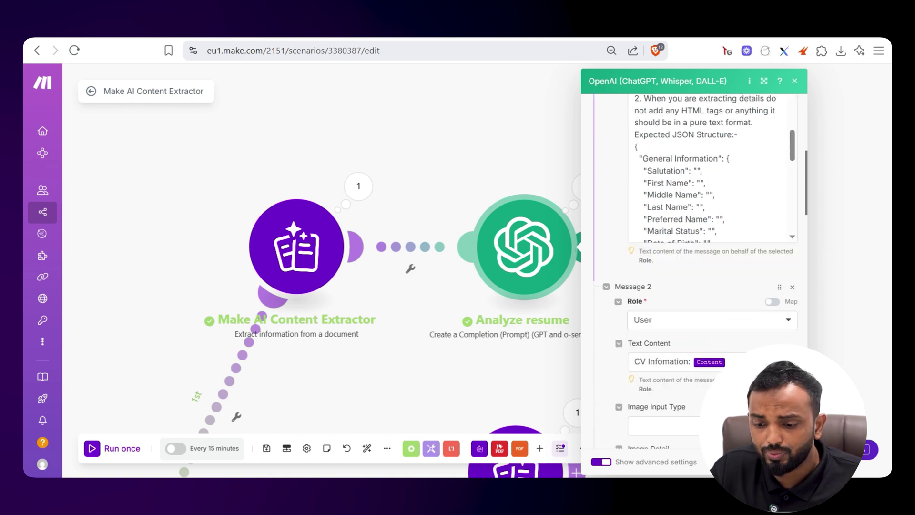
scroll(710, 191, down, 3)
scroll(711, 191, up, 6)
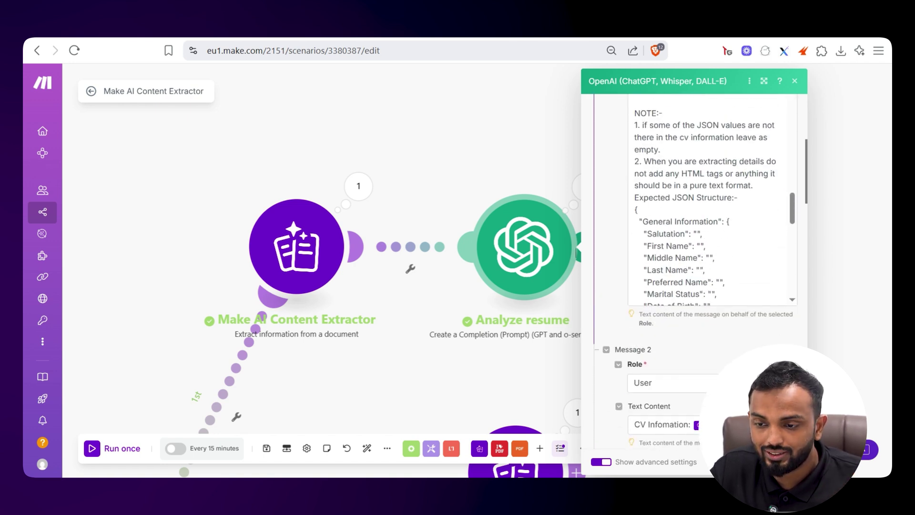
click(764, 81)
scroll(677, 143, down, 10)
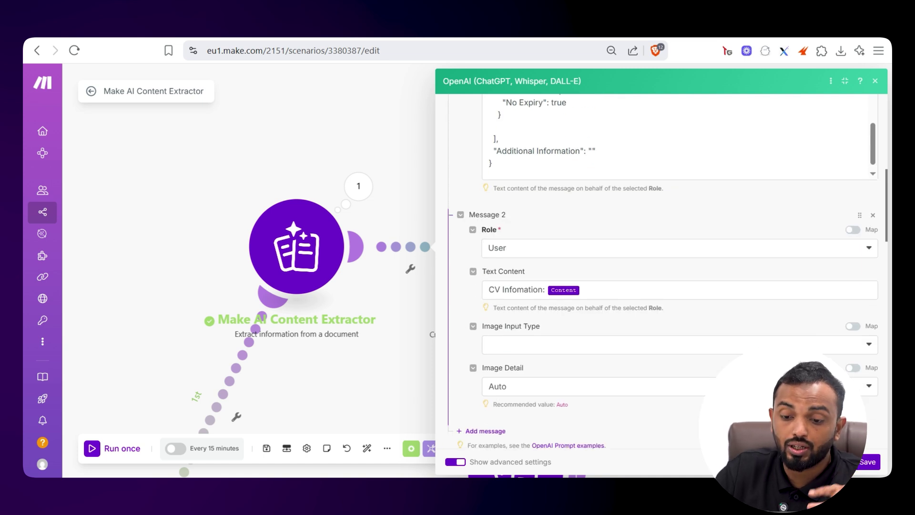
click(580, 289)
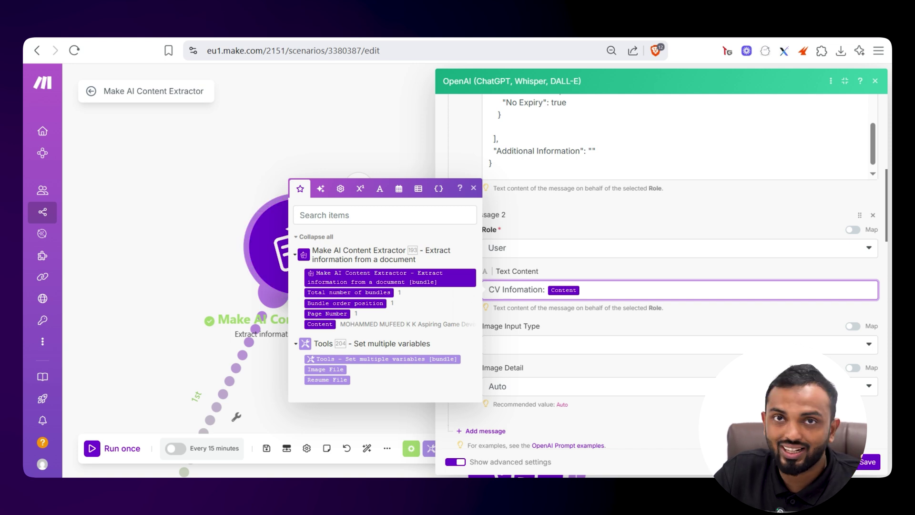
key(Escape)
key(Escape)
drag(224, 462, 154, 221)
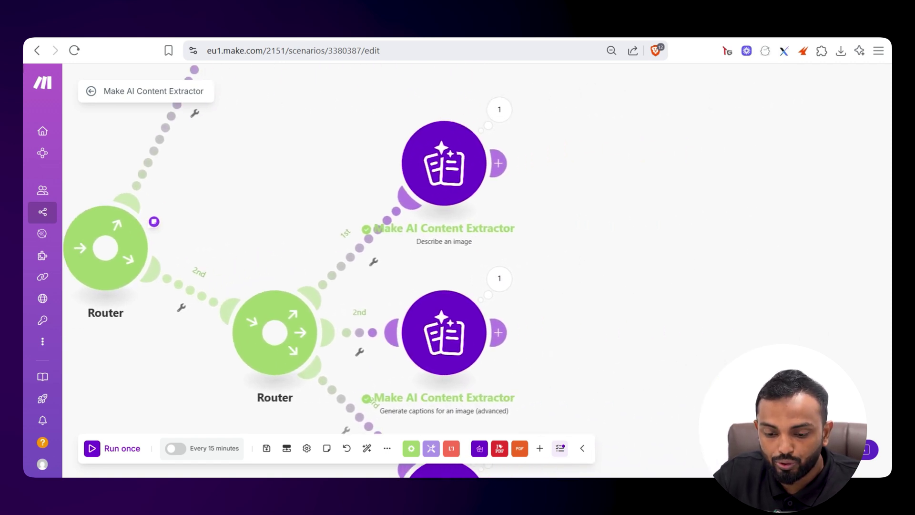
Check that the Describe an image and Get image tags modules map Image File, then close their settings
click(479, 448)
scroll(481, 315, down, 5)
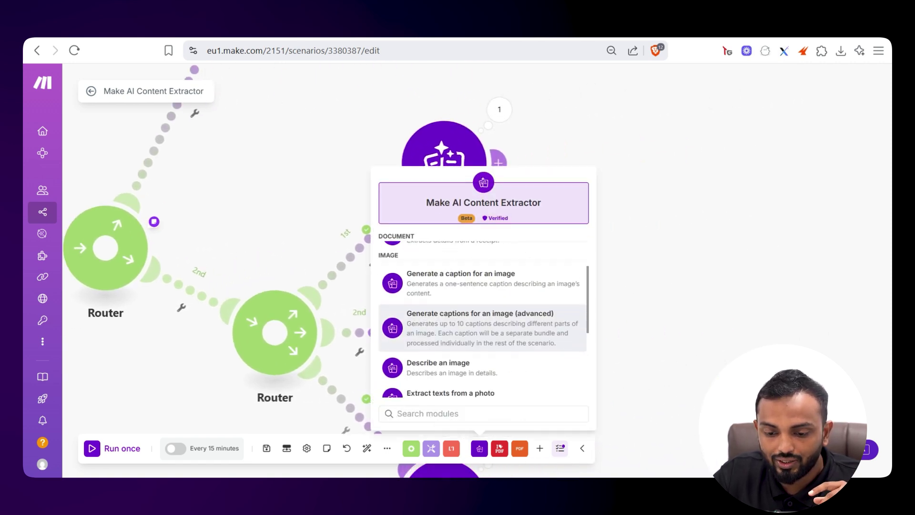
click(443, 162)
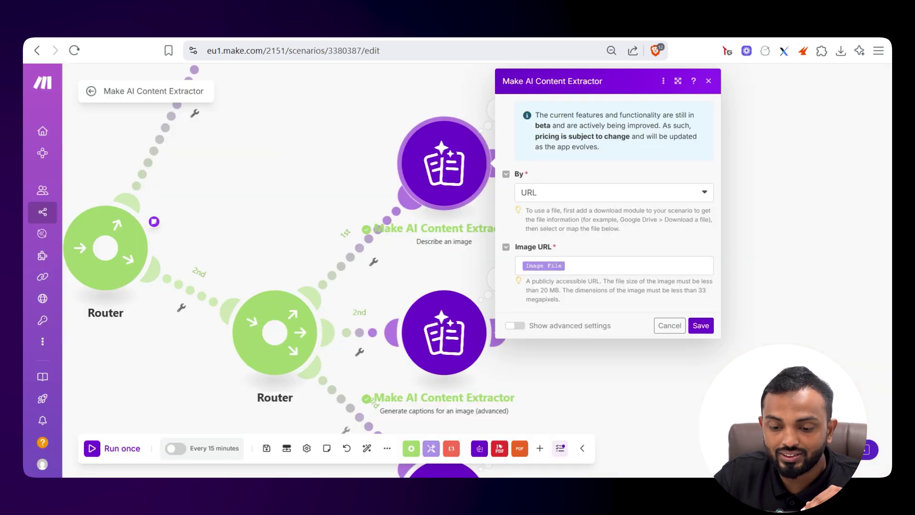
click(444, 474)
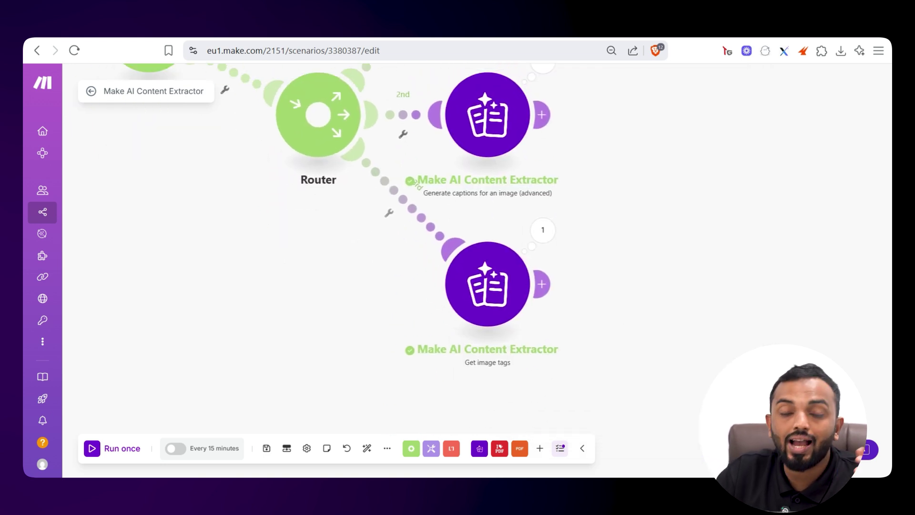
click(487, 284)
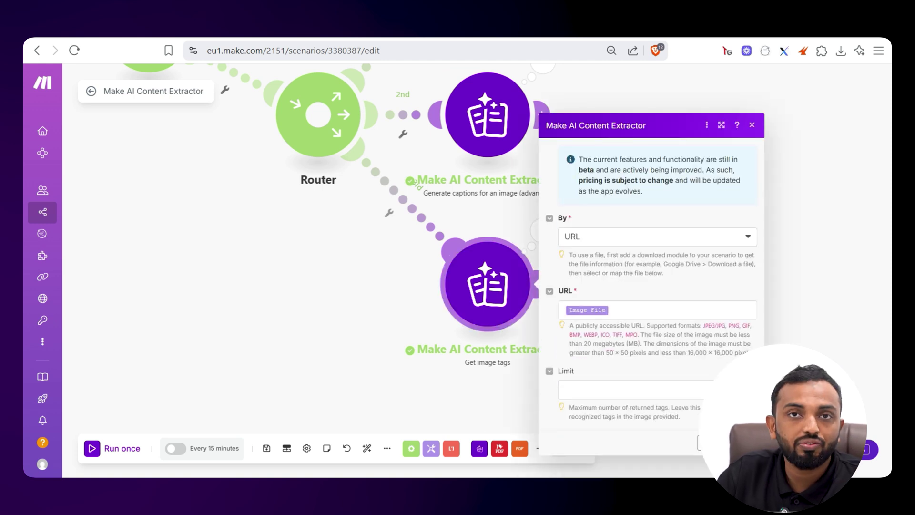
key(Escape)
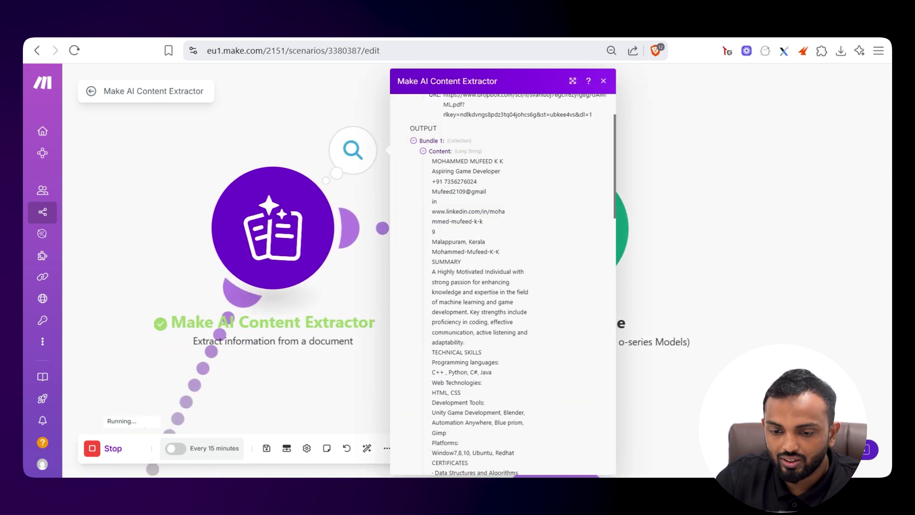
Close the content extractor's output and bring up the Analyze resume module's run results
scroll(441, 100, down, 3)
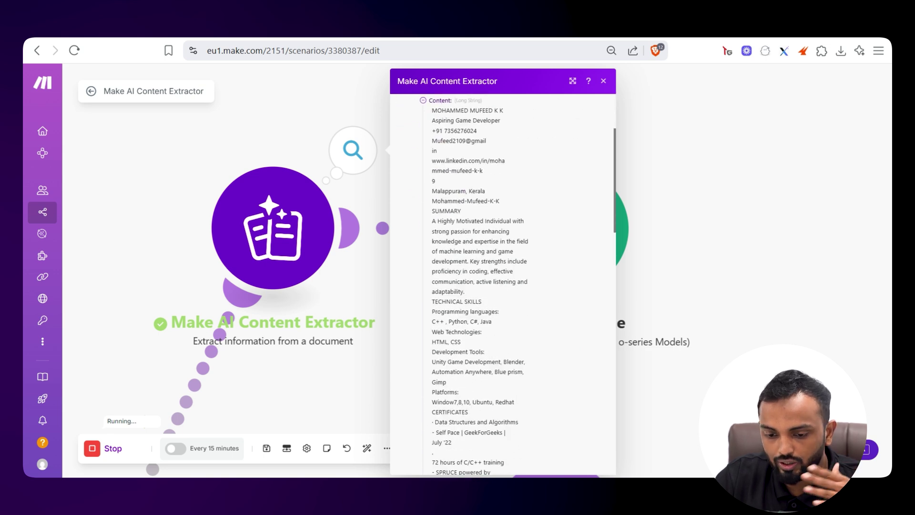
scroll(502, 286, down, 20)
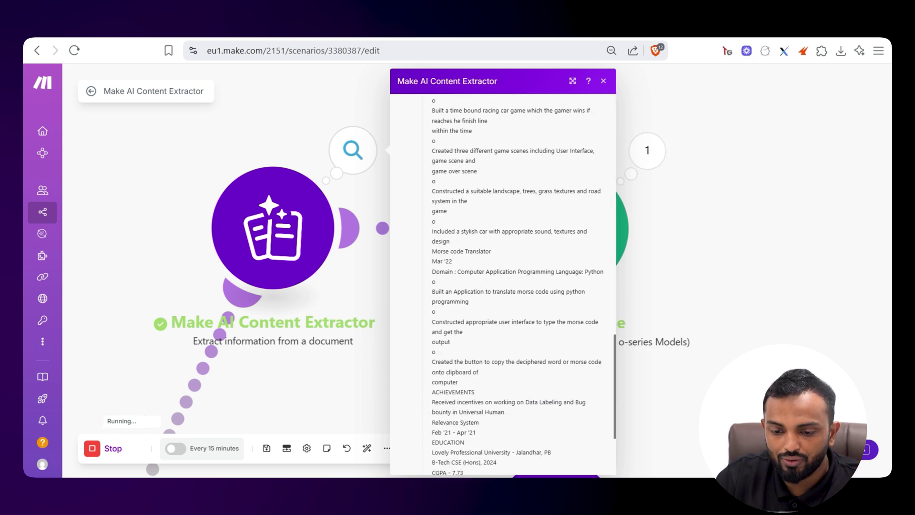
scroll(503, 286, down, 3)
click(634, 119)
drag(634, 119, 525, 138)
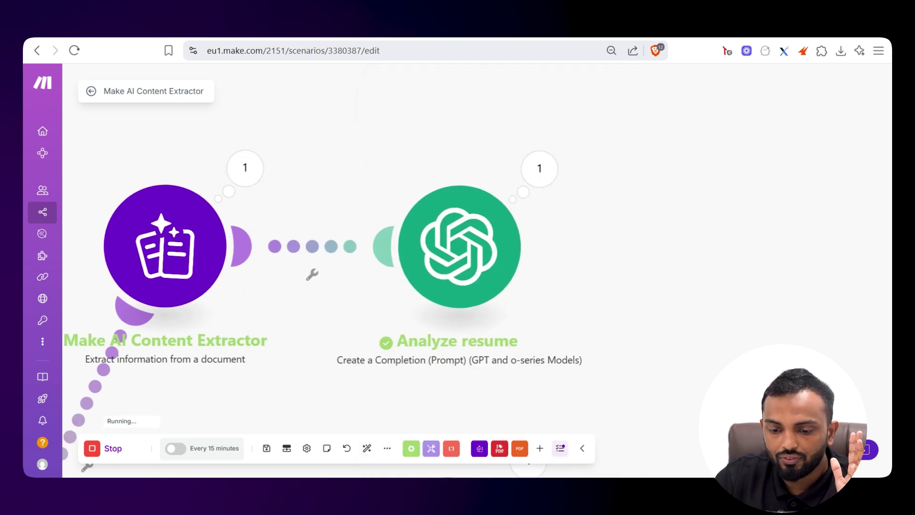
click(540, 169)
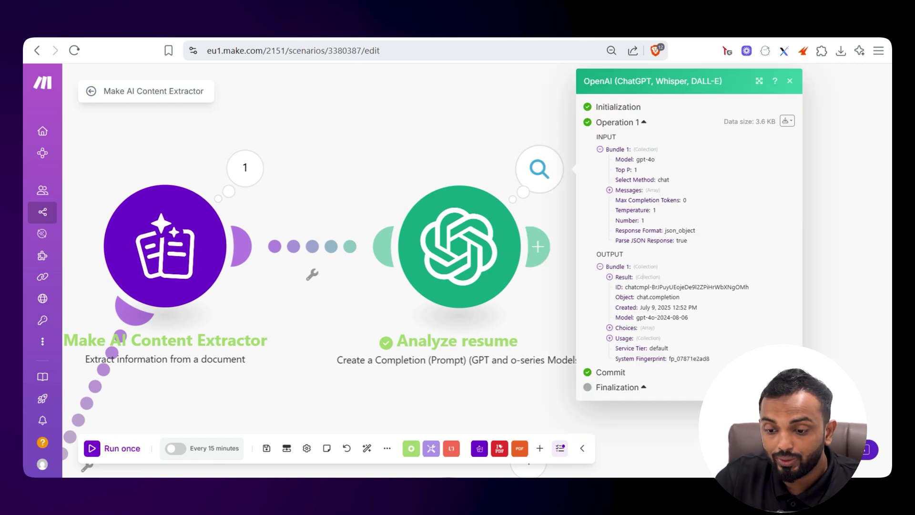
Expand Result, General Information, Work Experience and the three Education entries in the OpenAI output
click(640, 277)
click(652, 288)
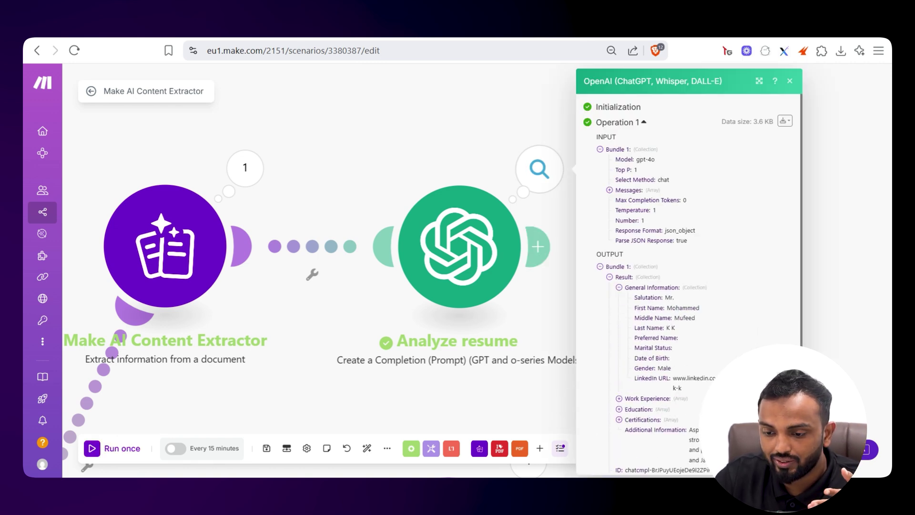
scroll(652, 287, down, 3)
click(657, 289)
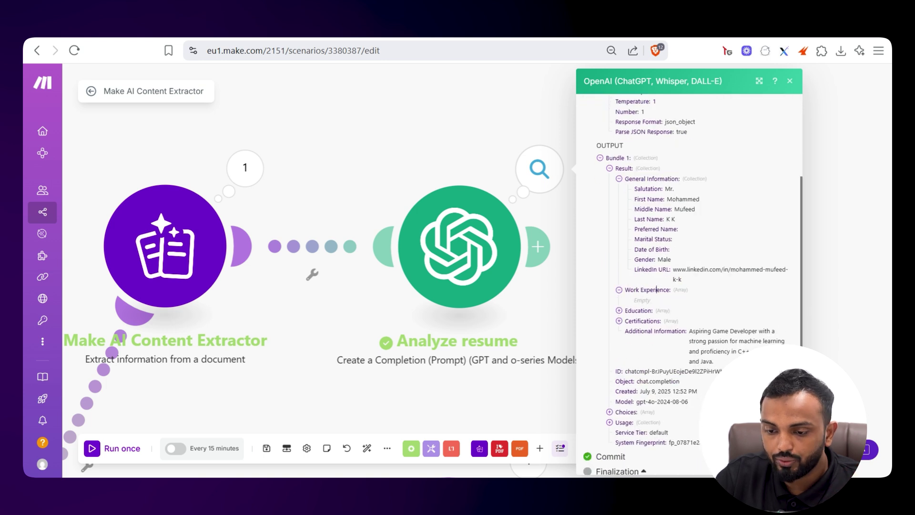
click(648, 310)
click(651, 321)
scroll(650, 320, down, 3)
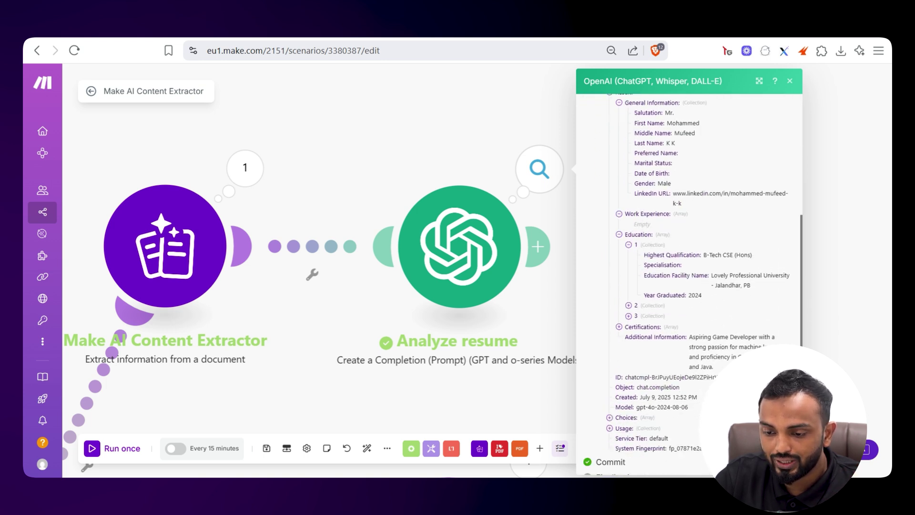
click(653, 289)
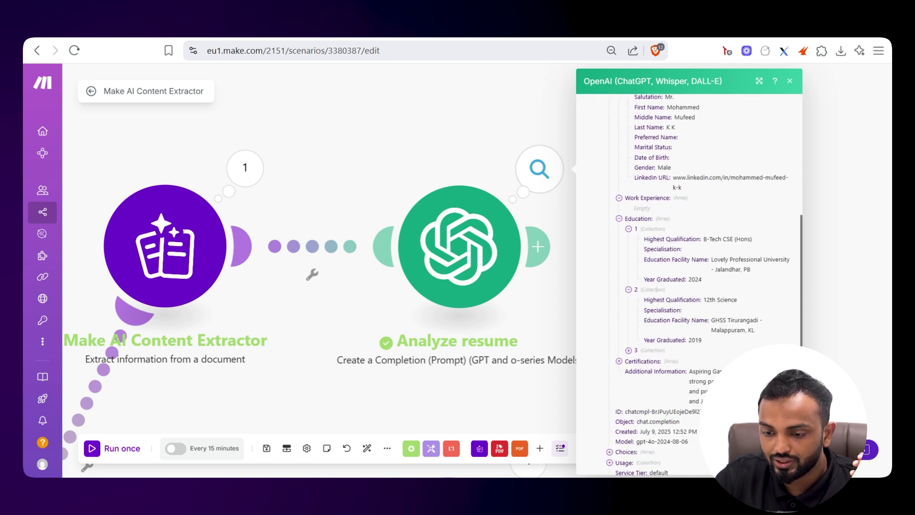
click(637, 350)
Expand the three Certifications entries, then switch to the resume PDF tab
scroll(637, 350, down, 3)
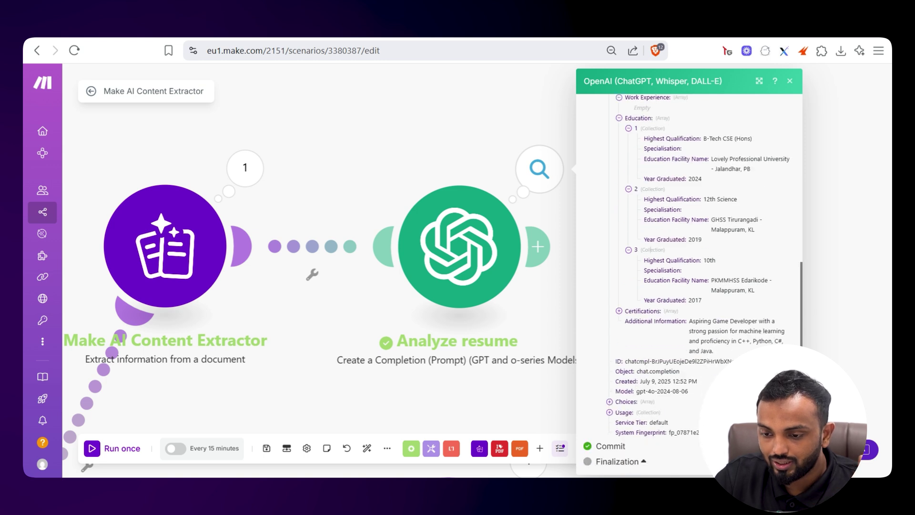
click(639, 310)
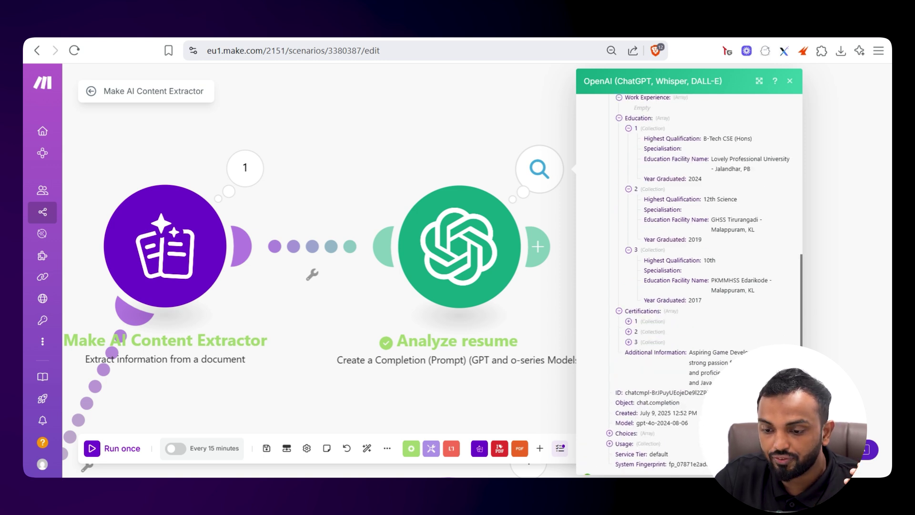
click(636, 321)
scroll(637, 320, down, 2)
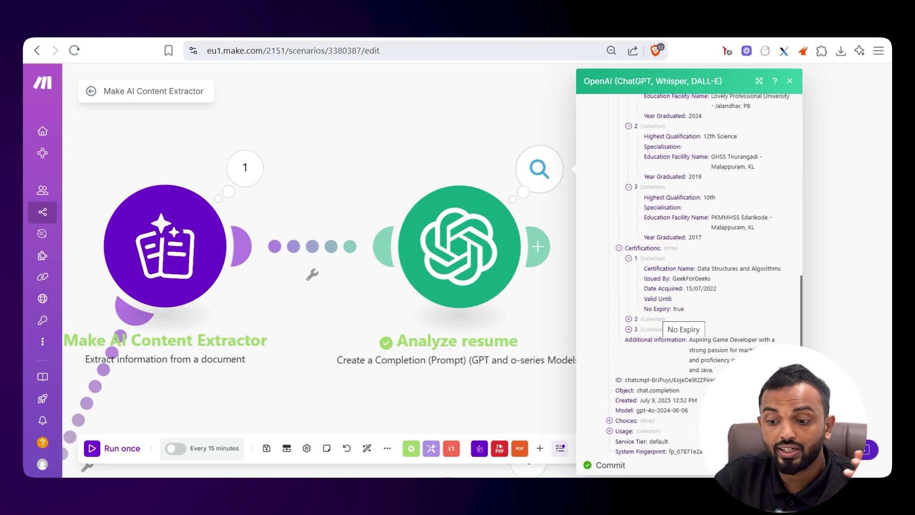
click(636, 319)
click(637, 379)
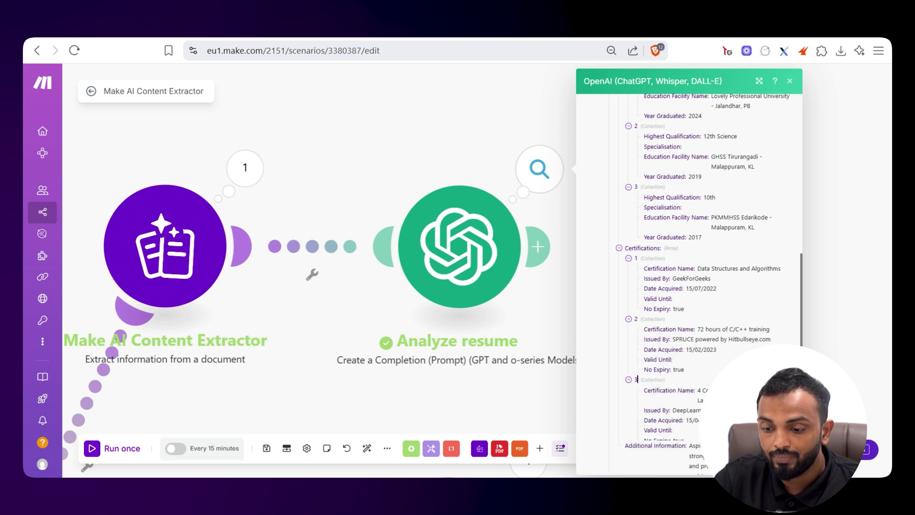
scroll(638, 379, down, 3)
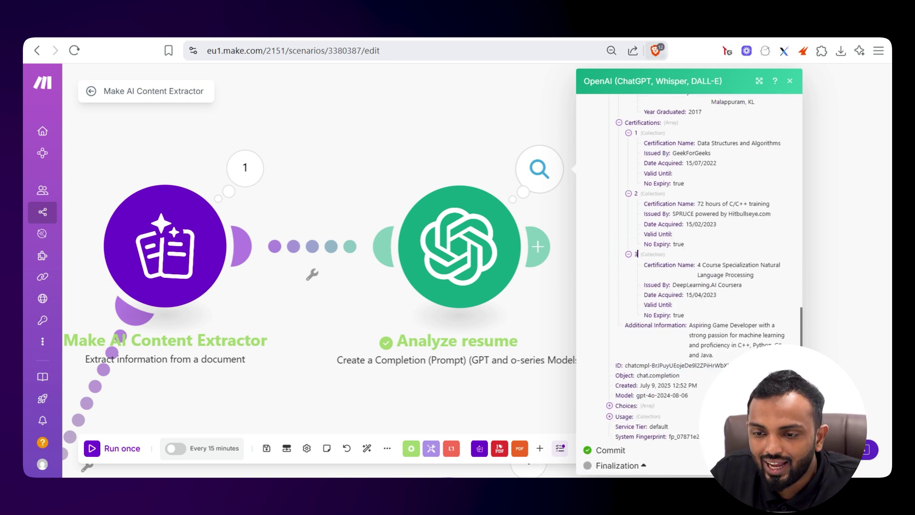
key(ctrl+Tab)
scroll(548, 286, up, 5)
Scroll the resume PDF to its Certificates and Education sections, then return to the Make tab
scroll(548, 286, down, 6)
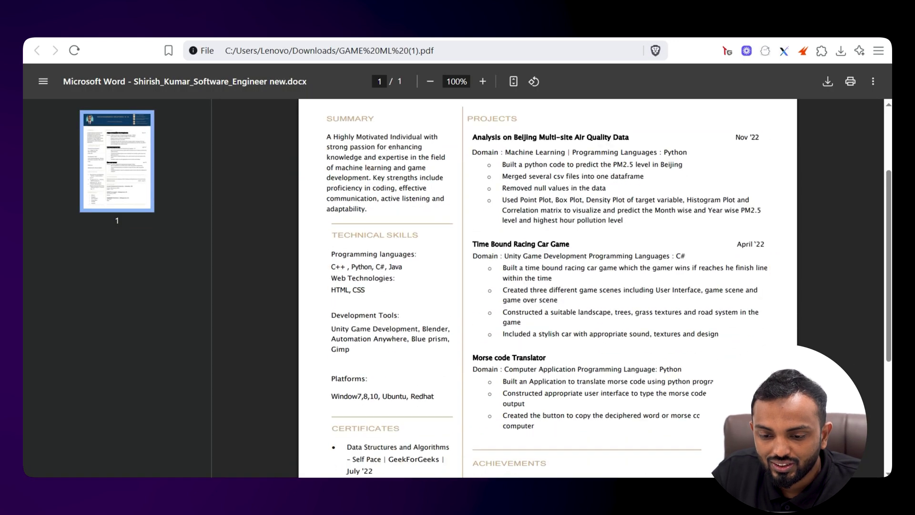
scroll(548, 286, down, 1)
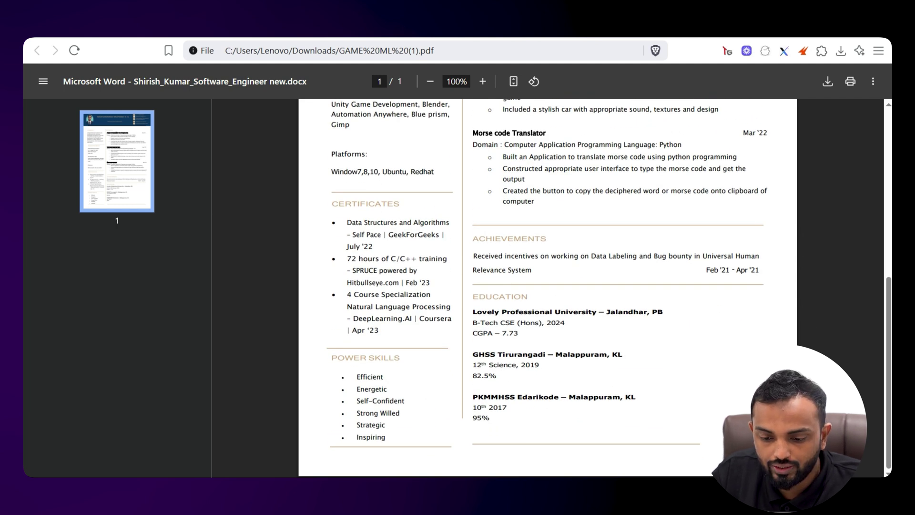
key(ctrl+Tab)
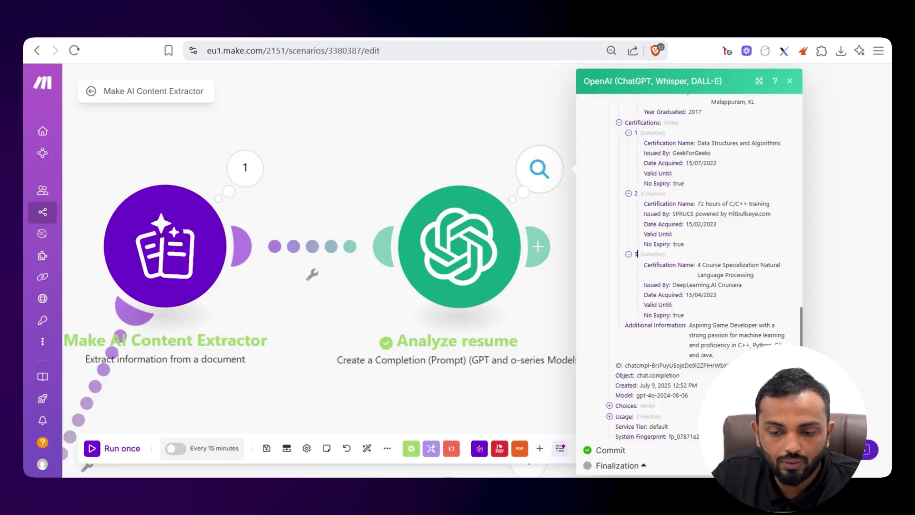
Highlight the extracted education output, then mark the three certificates in the resume PDF
scroll(637, 254, up, 10)
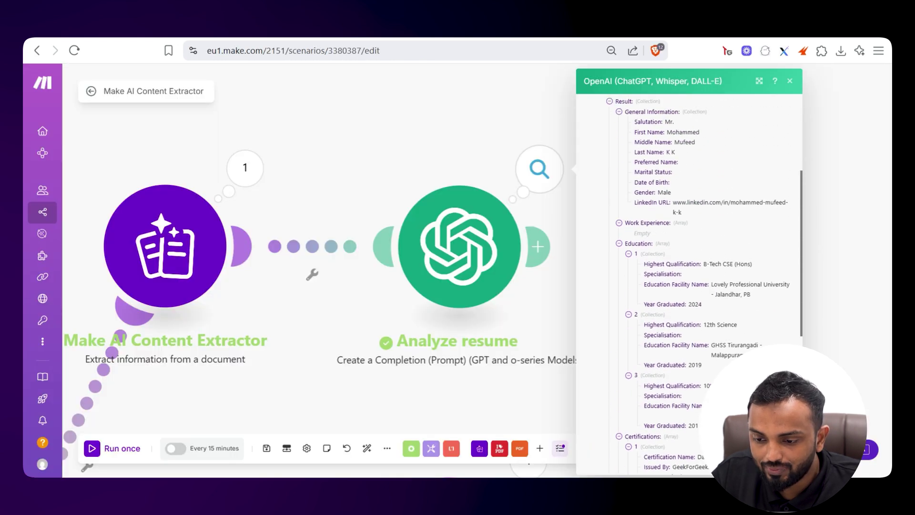
drag(673, 264, 705, 411)
scroll(705, 412, down, 4)
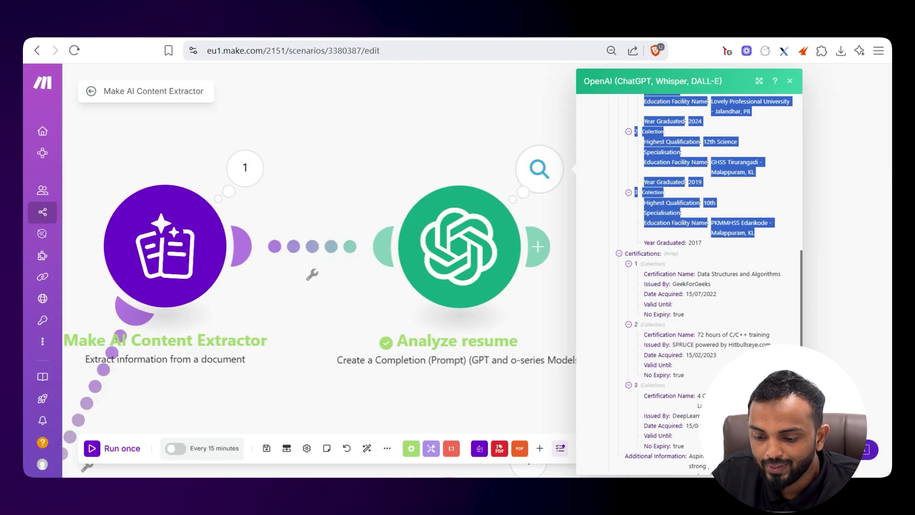
key(ctrl+Tab)
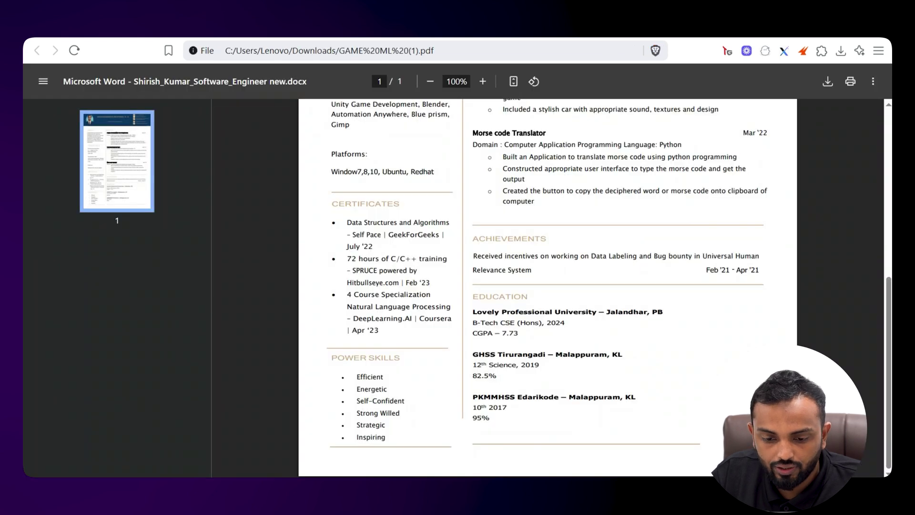
scroll(547, 288, up, 3)
drag(380, 392, 347, 284)
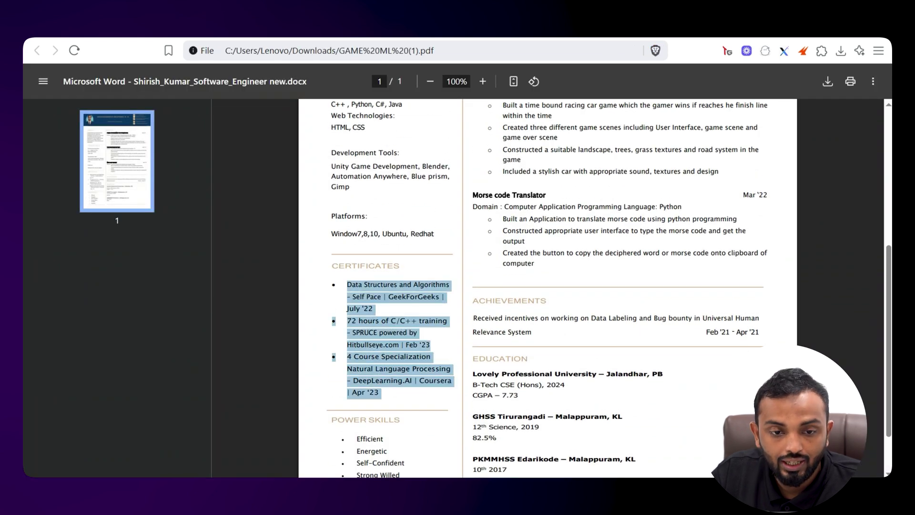
Highlight the three extracted certification entries in Make to compare, then close the output details
key(ctrl+shift+Tab)
scroll(688, 267, down, 5)
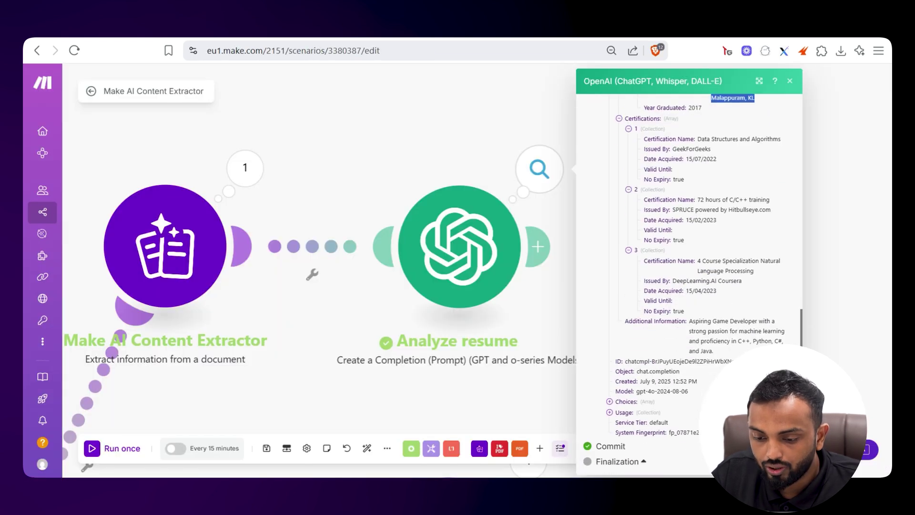
scroll(689, 267, up, 3)
drag(644, 201, 685, 374)
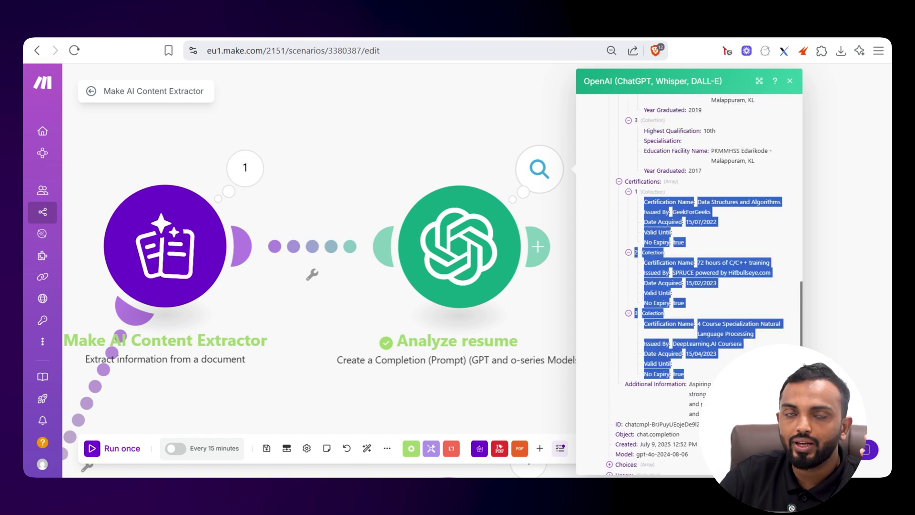
key(Escape)
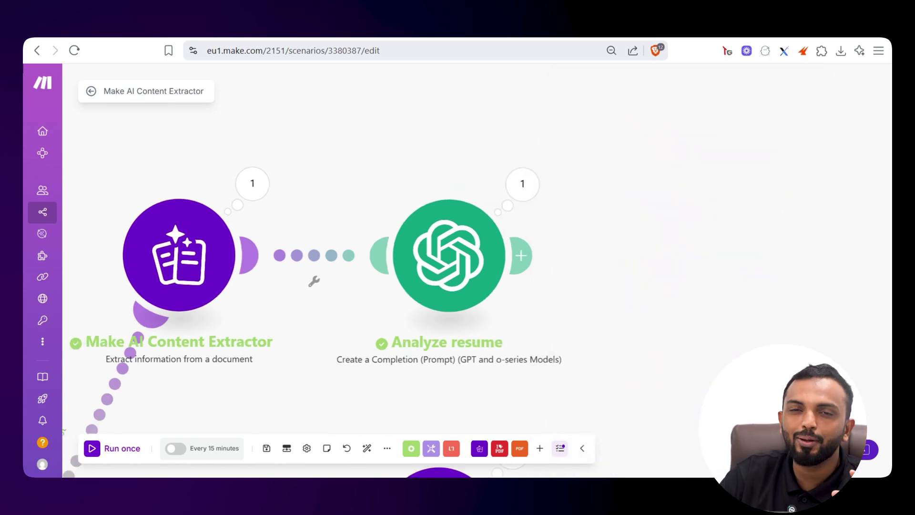
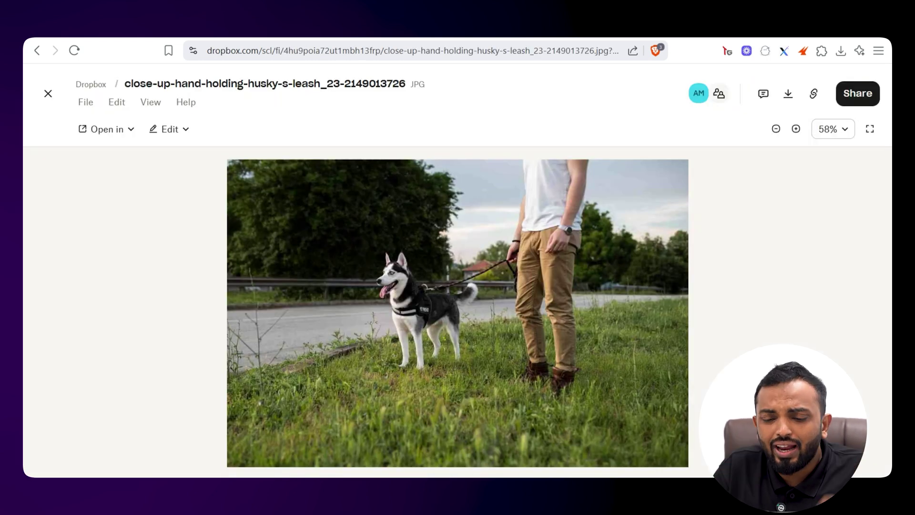
Return to the Make run results and open the caption-generation module's output
key(ctrl+minus)
key(ctrl+minus)
key(ctrl+minus)
key(ctrl+minus)
key(ctrl+minus)
key(ctrl+minus)
key(ctrl+minus)
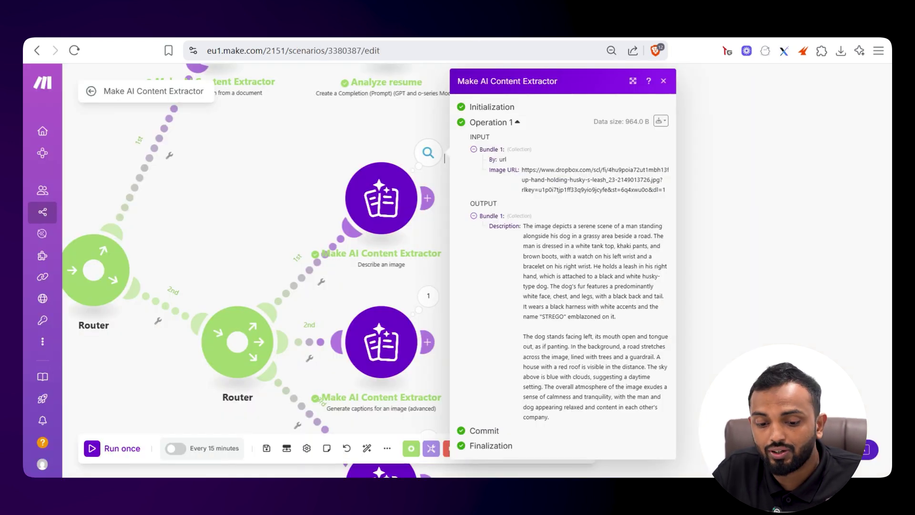
key(Escape)
drag(428, 298, 481, 227)
click(481, 225)
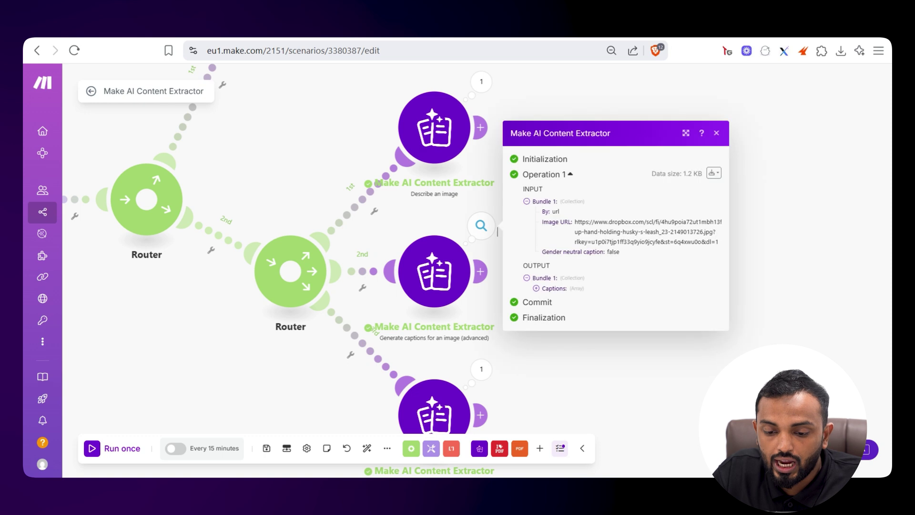
Expand Captions items 1–4 and the first caption's bounding box, then close the output
click(553, 288)
click(548, 246)
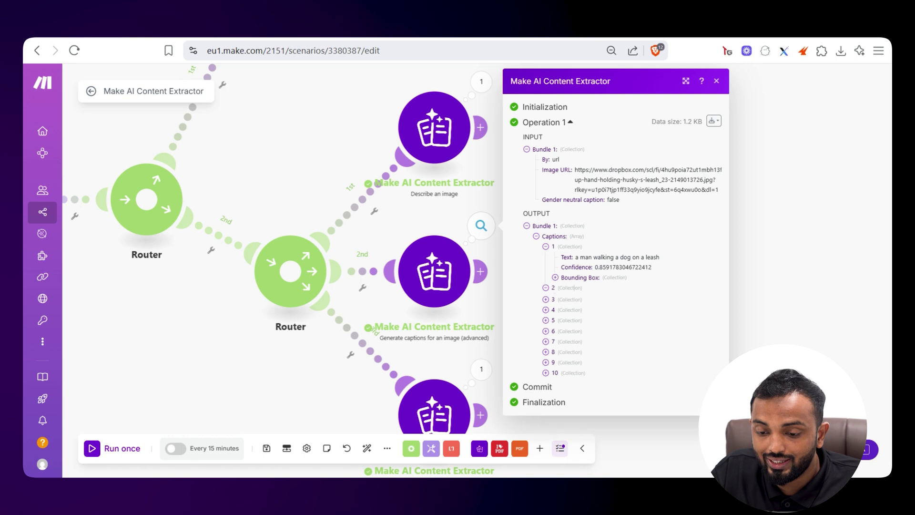
click(546, 288)
click(547, 328)
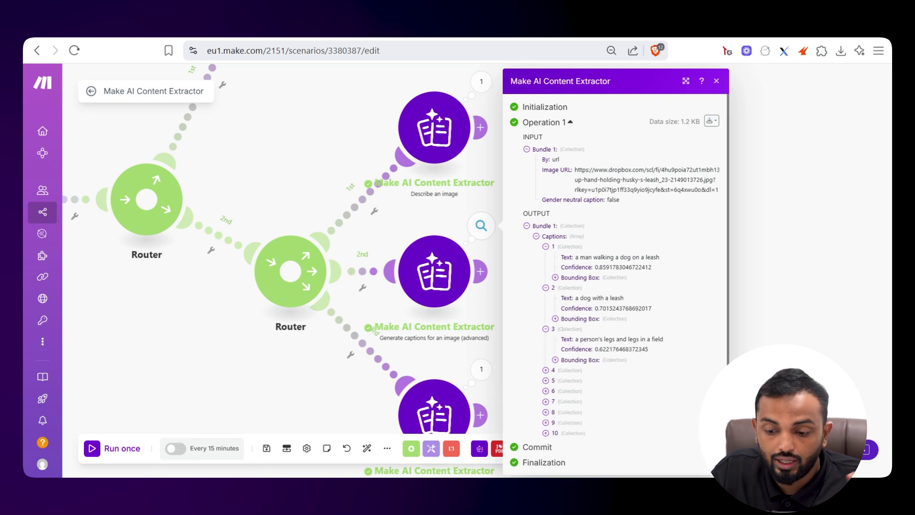
click(546, 370)
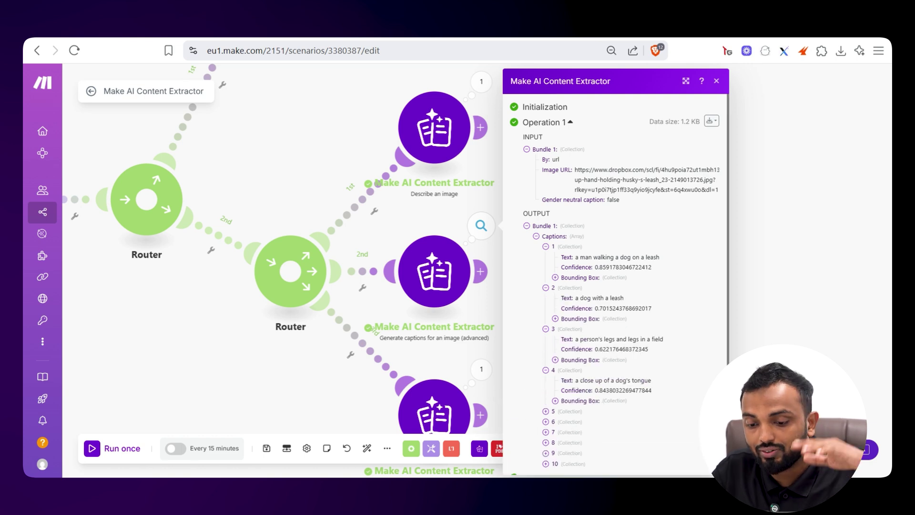
click(555, 277)
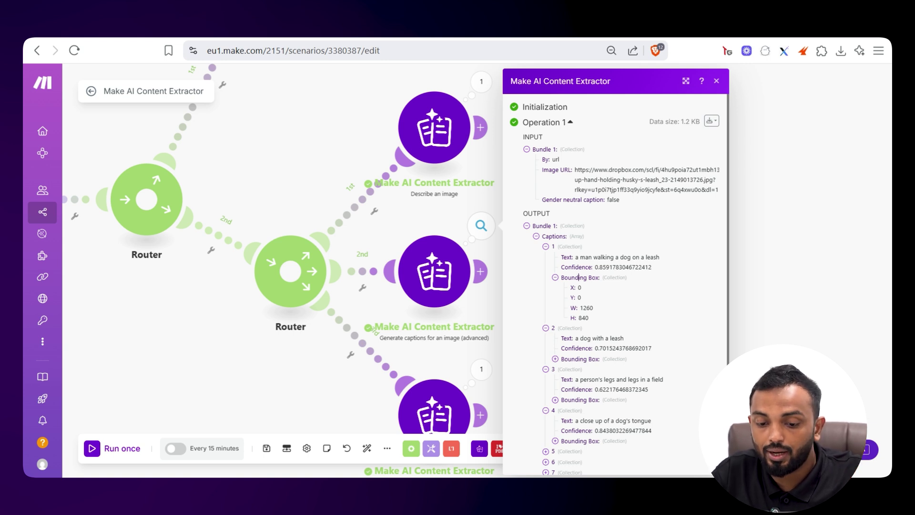
key(Escape)
scroll(429, 238, down, 5)
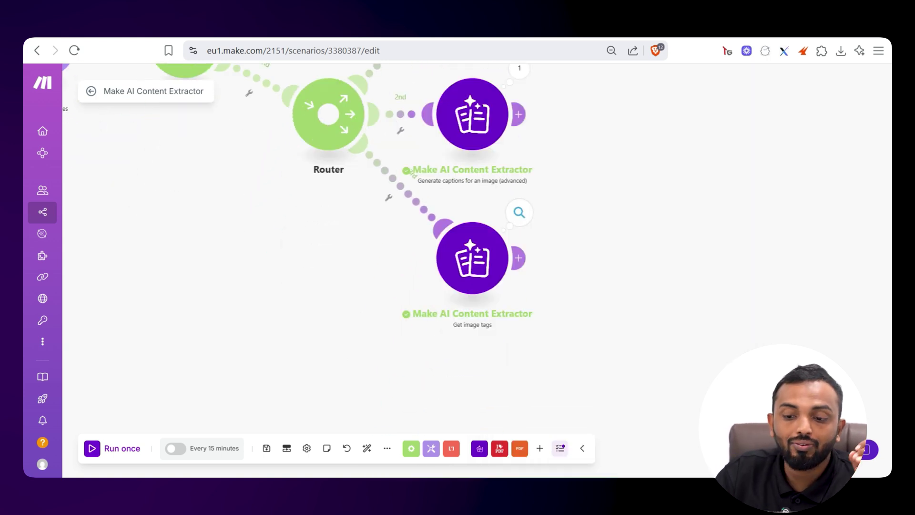
Inspect the Get image tags output, expanding Bundles 6–8 for the person, pet and footwear tags
click(520, 212)
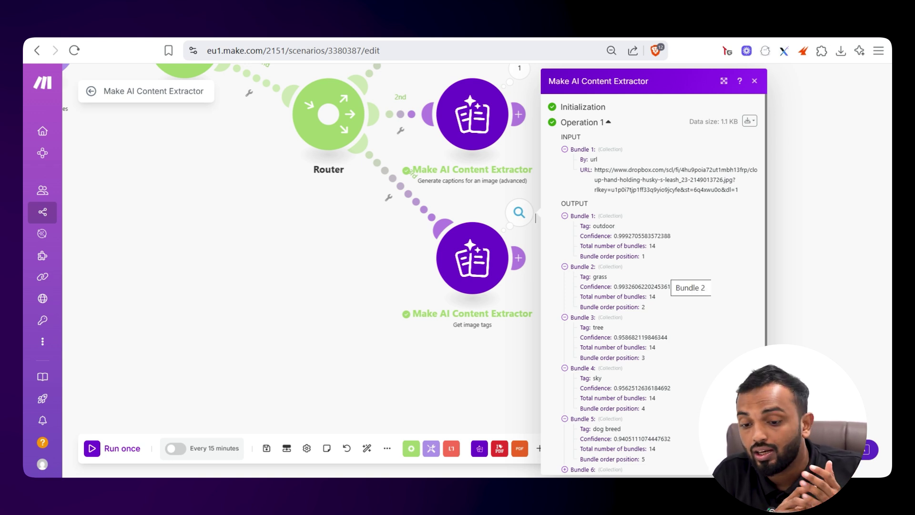
scroll(658, 277, down, 3)
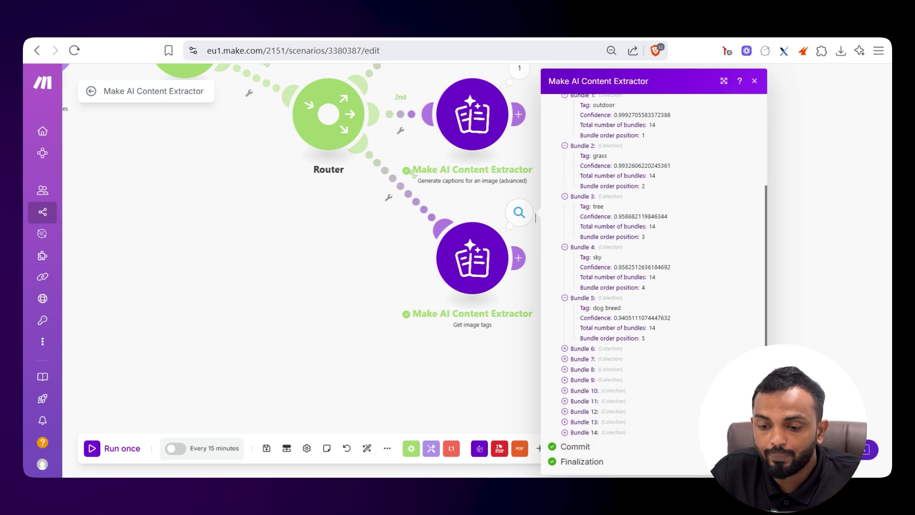
click(602, 349)
click(615, 399)
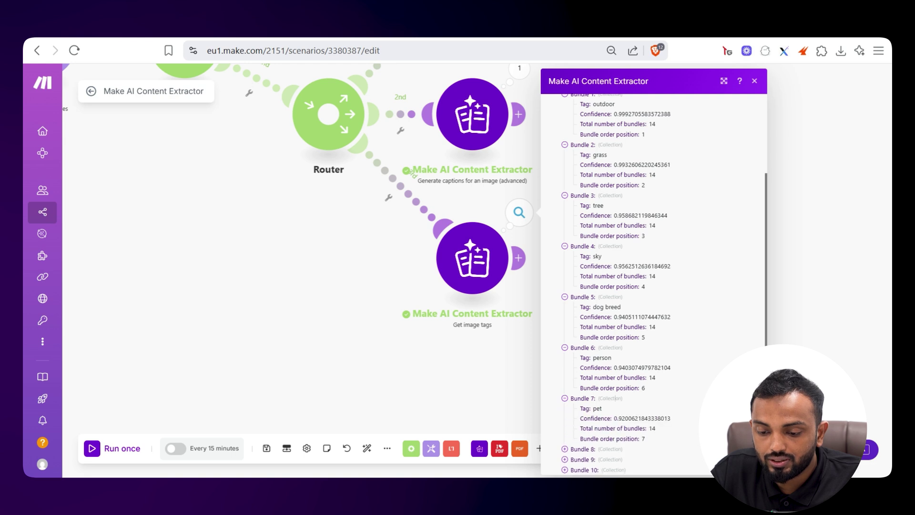
scroll(615, 399, down, 2)
click(582, 386)
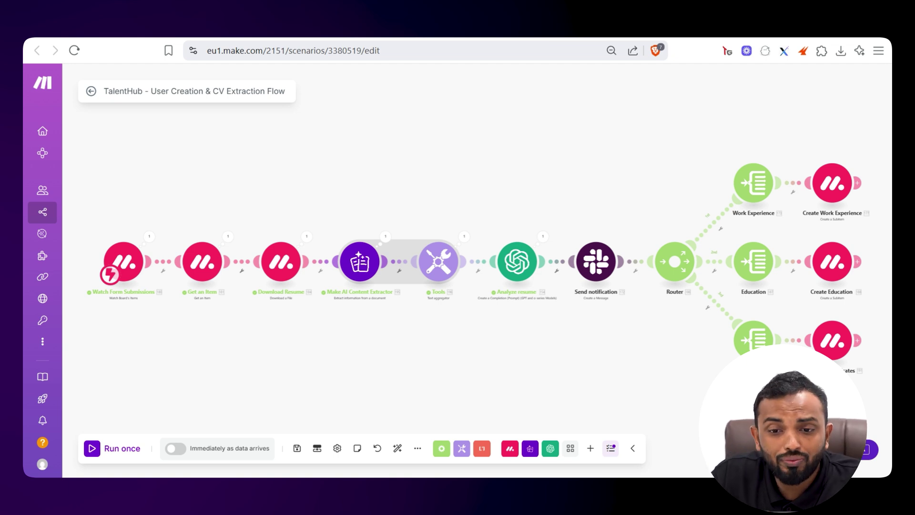
key(ctrl+Tab)
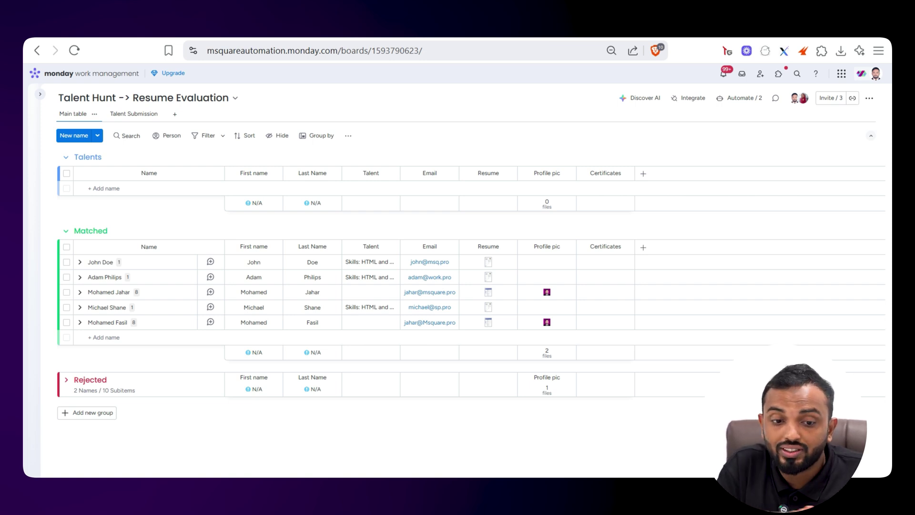
key(ctrl+Tab)
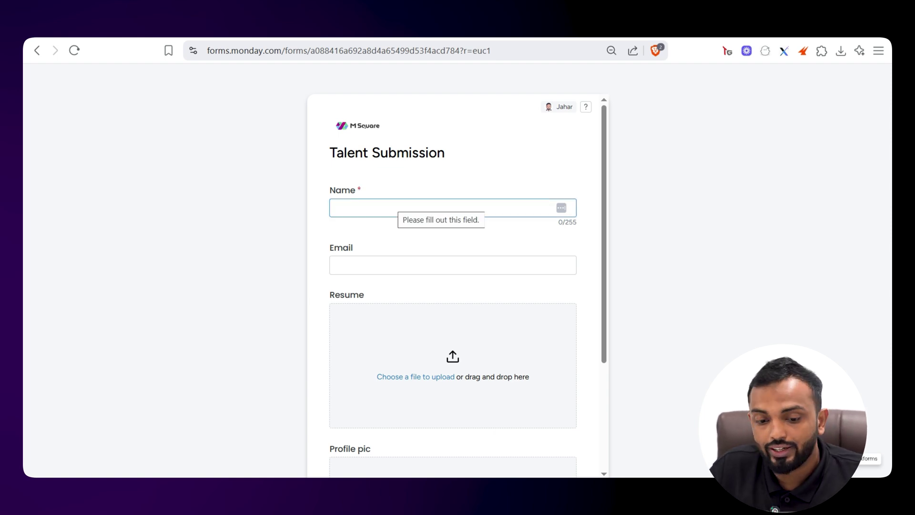
scroll(452, 286, down, 1)
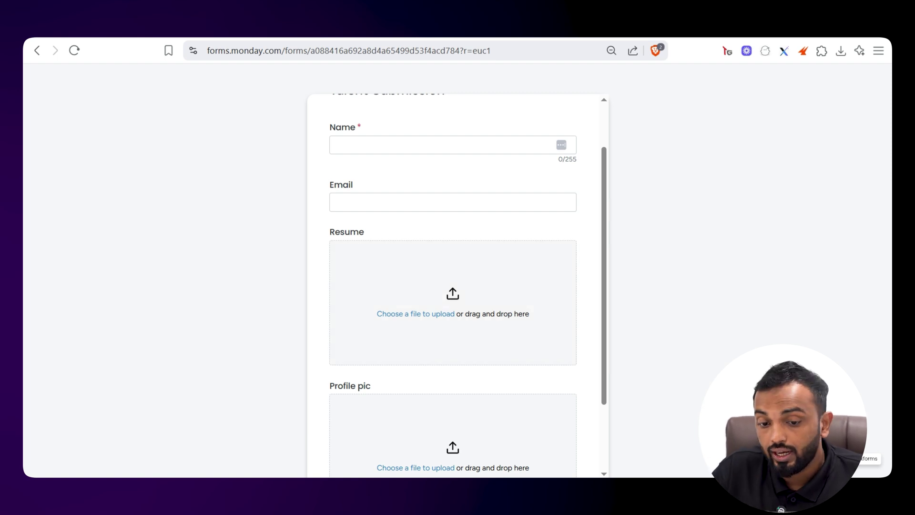
scroll(453, 286, up, 1)
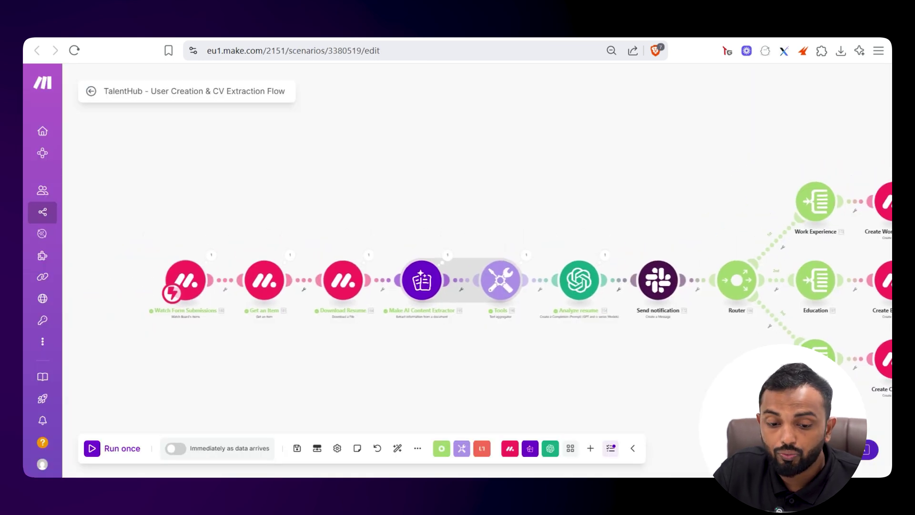
scroll(166, 290, up, 5)
scroll(229, 296, up, 1)
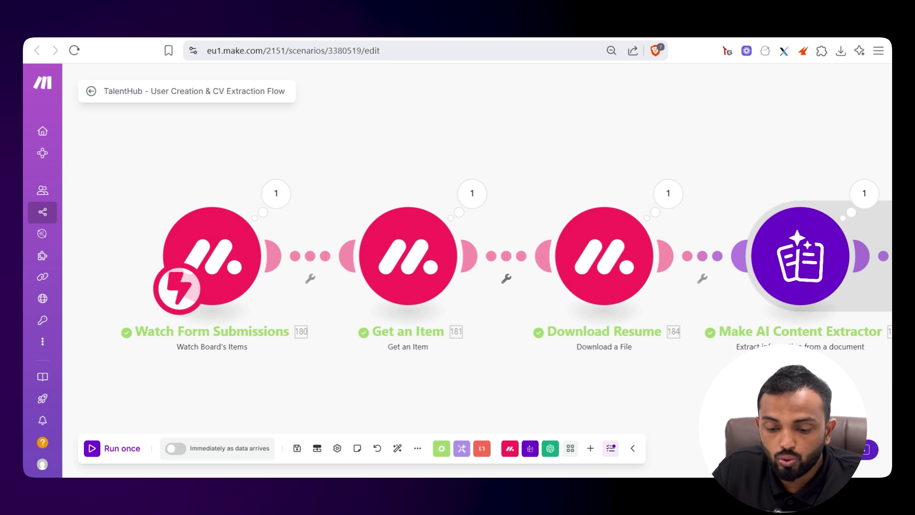
click(510, 448)
text(w)
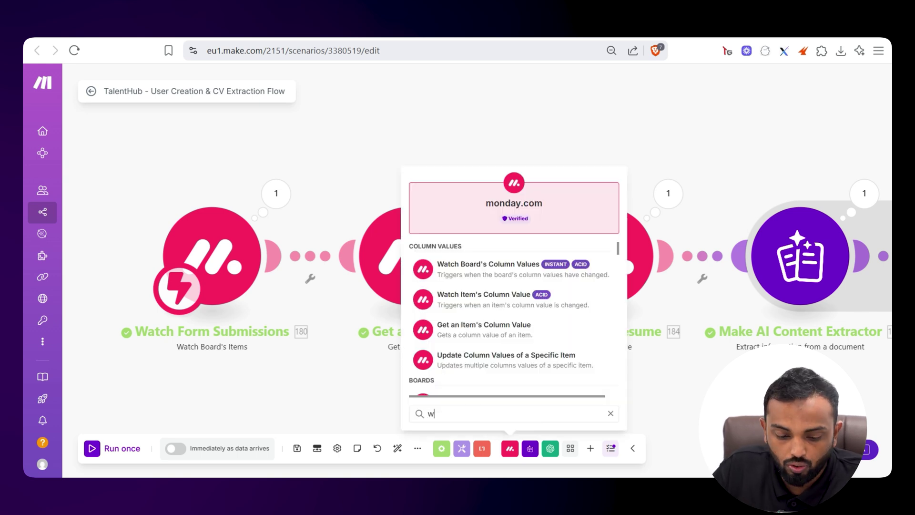
text(atch board)
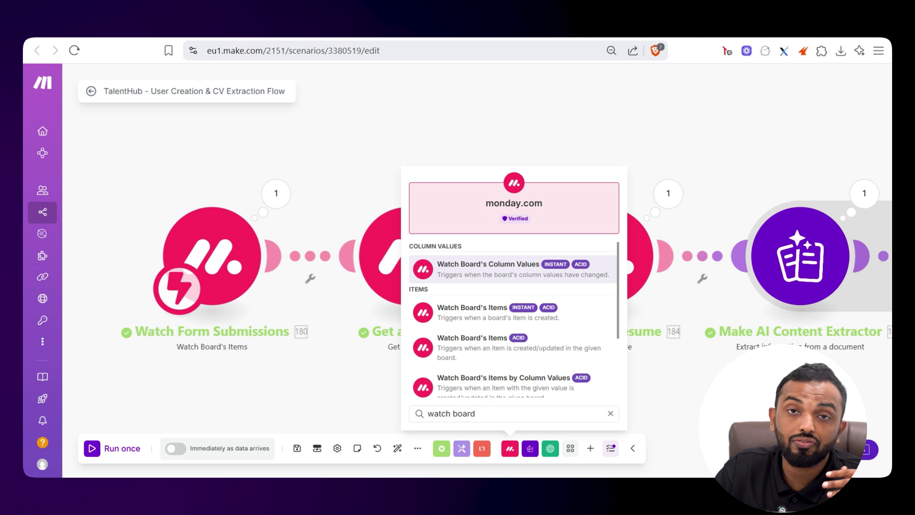
key(Escape)
click(590, 448)
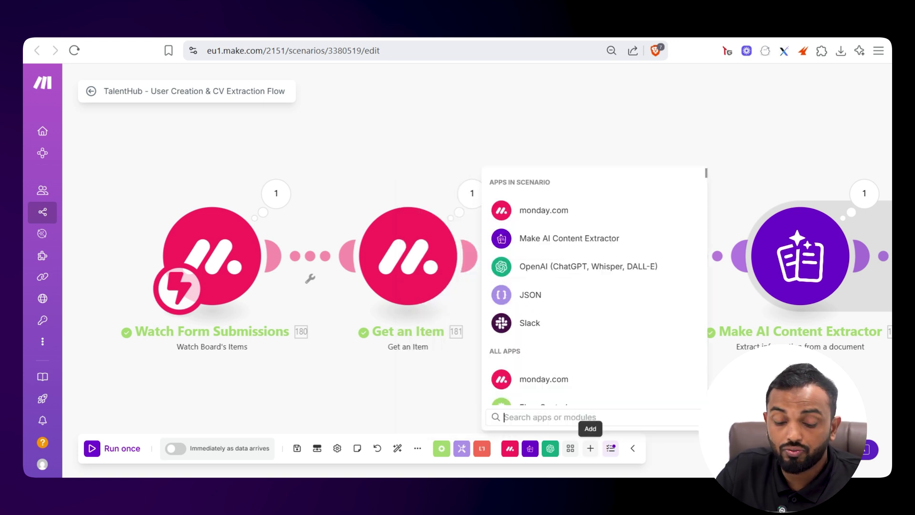
text(google sheet)
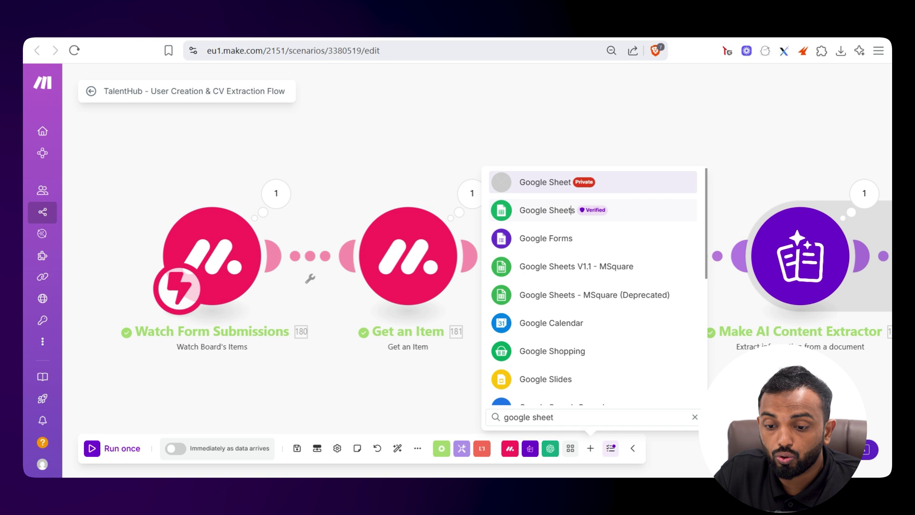
click(547, 210)
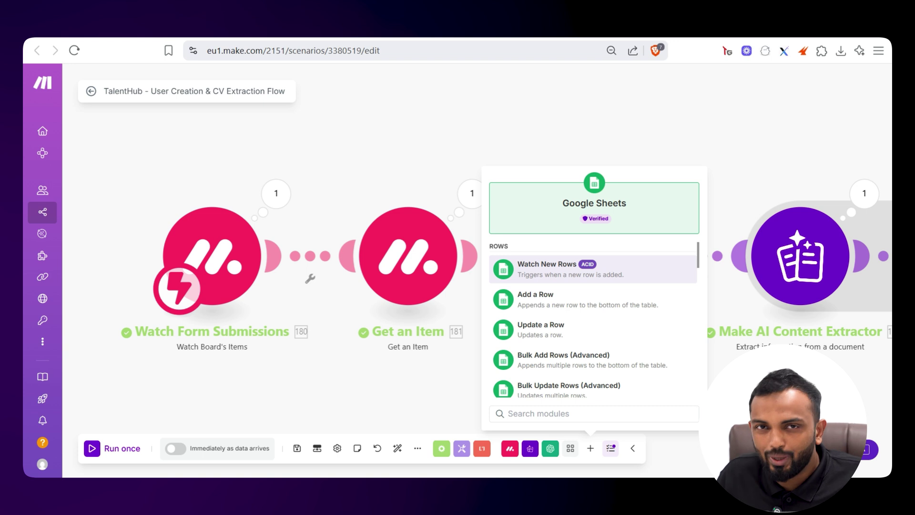
key(Escape)
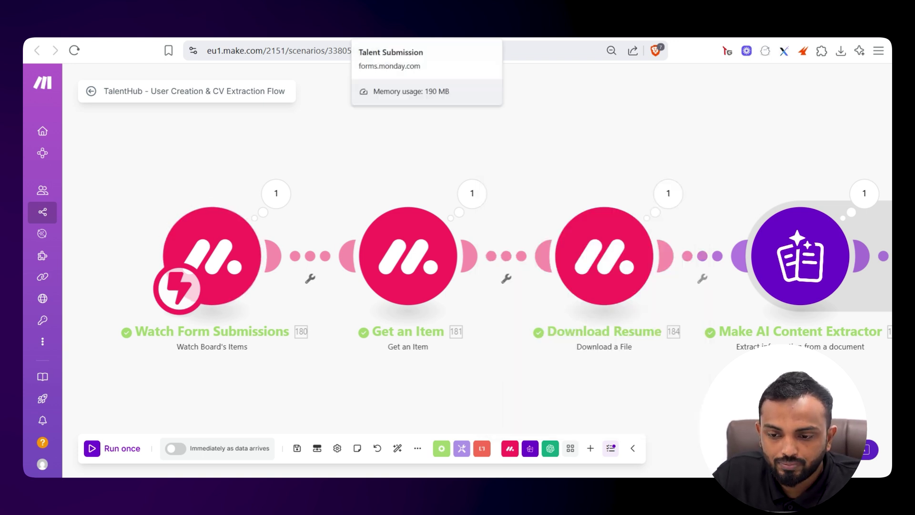
Glance at the Talent Submission form, then view the form trigger's received submission data
scroll(420, 130, down, 5)
scroll(476, 236, right, 5)
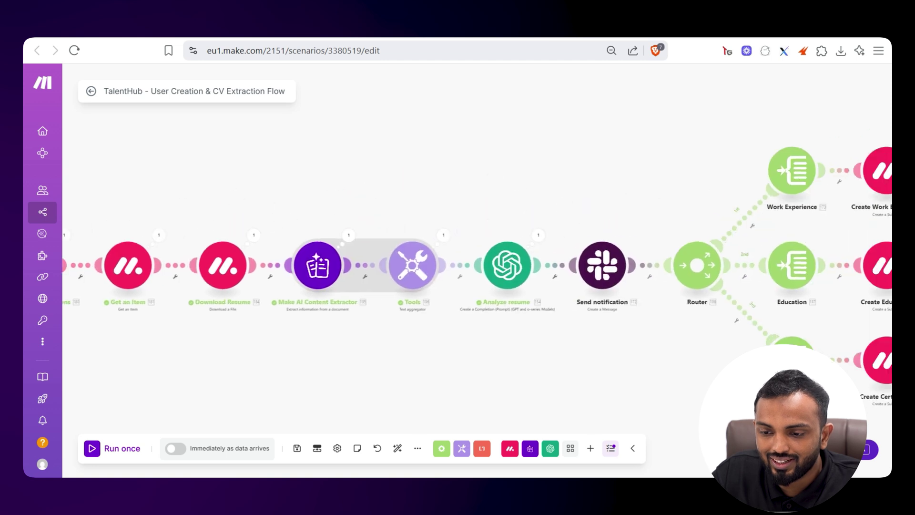
scroll(375, 162, left, 3)
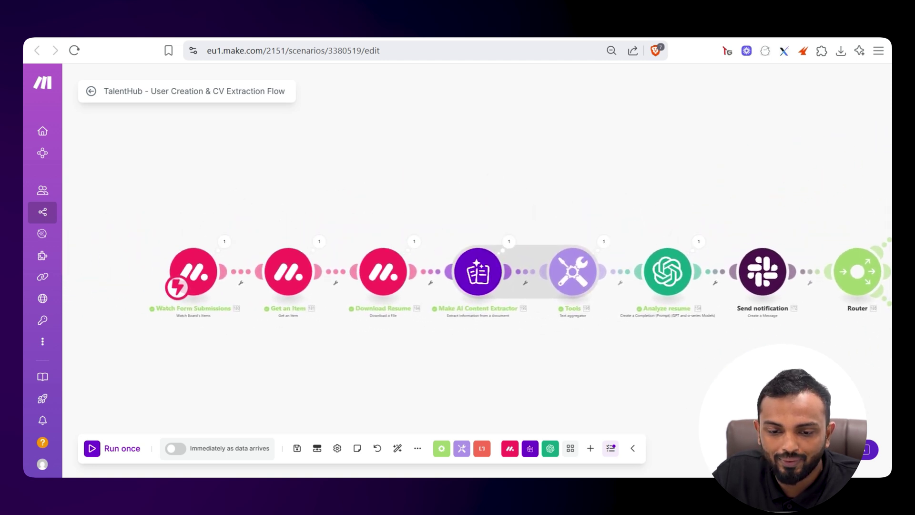
scroll(376, 162, up, 4)
key(ctrl+Tab)
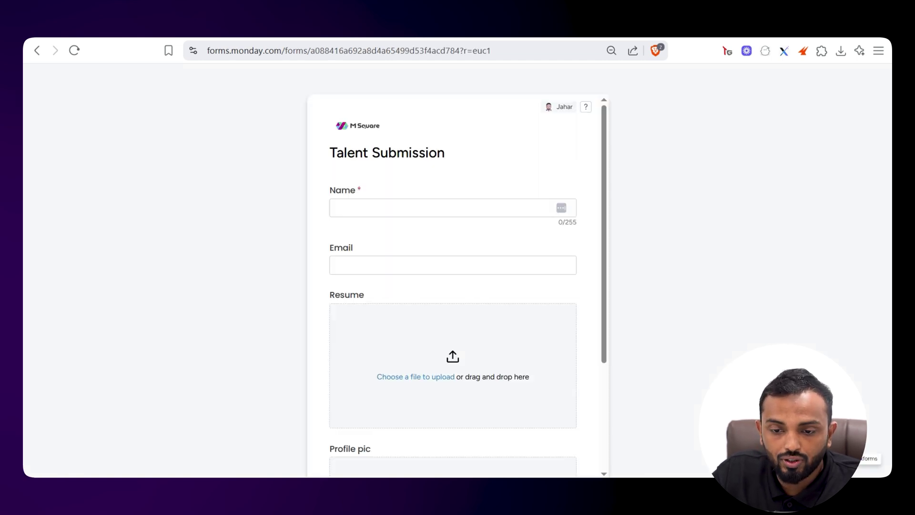
key(ctrl+shift+Tab)
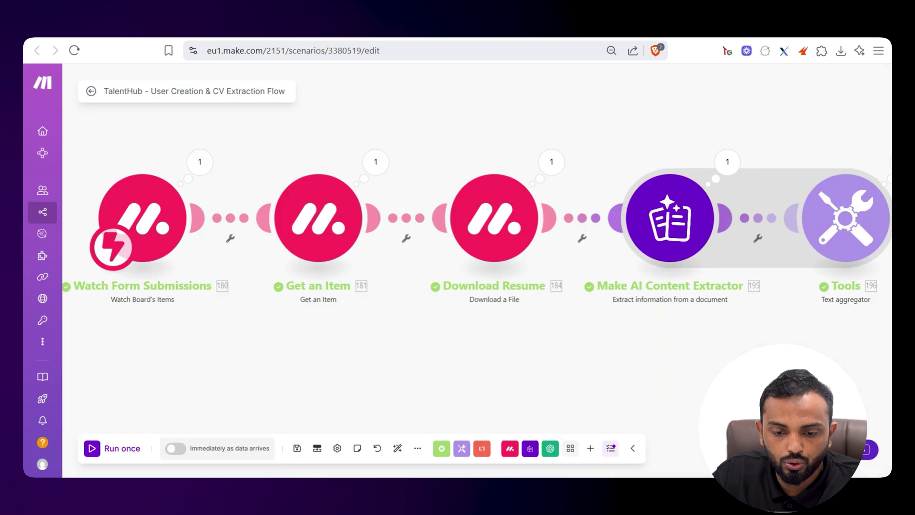
scroll(477, 276, up, 4)
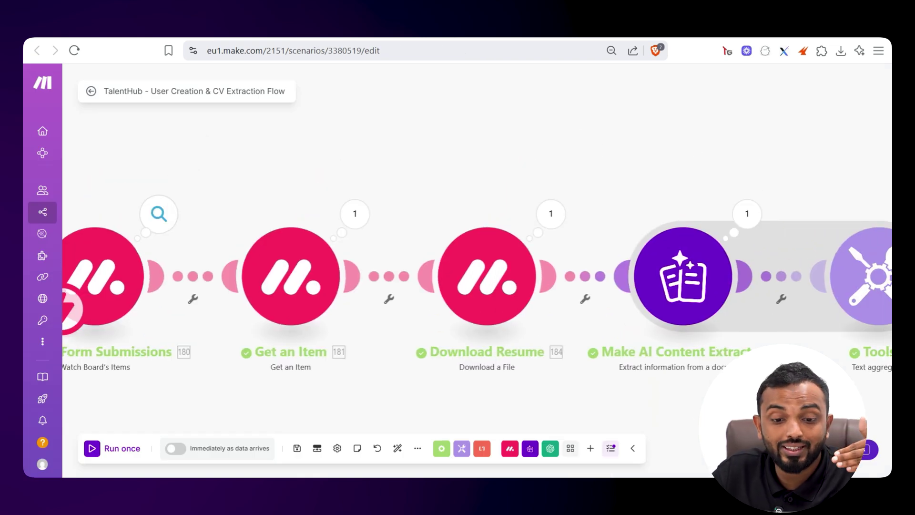
click(159, 213)
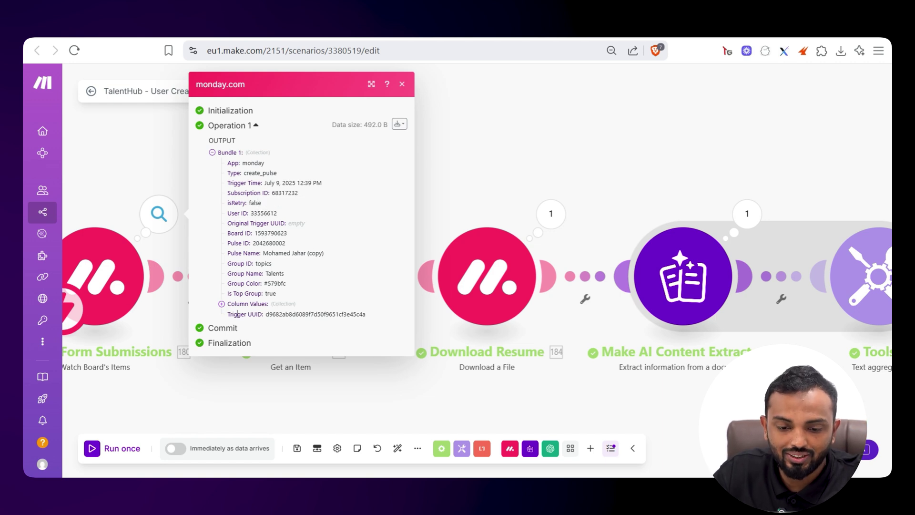
key(Escape)
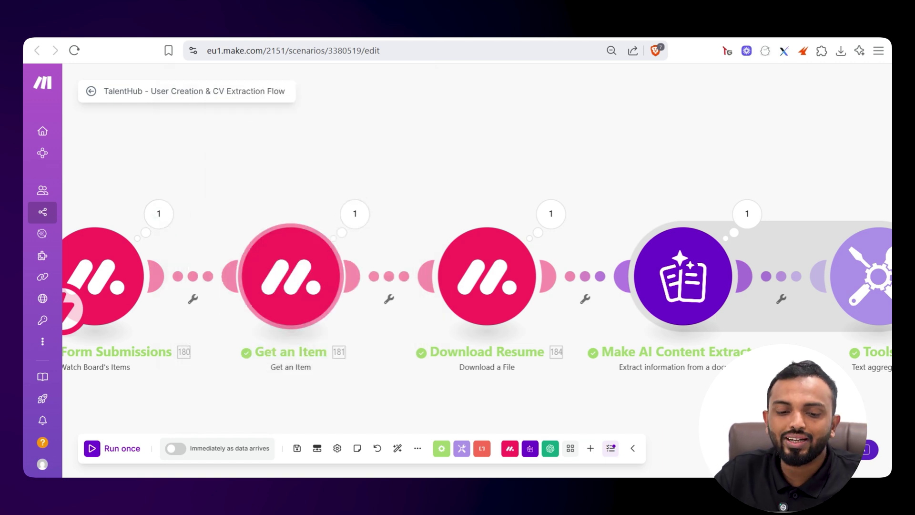
Check the Get an Item module's ID against the trigger's available items
click(344, 282)
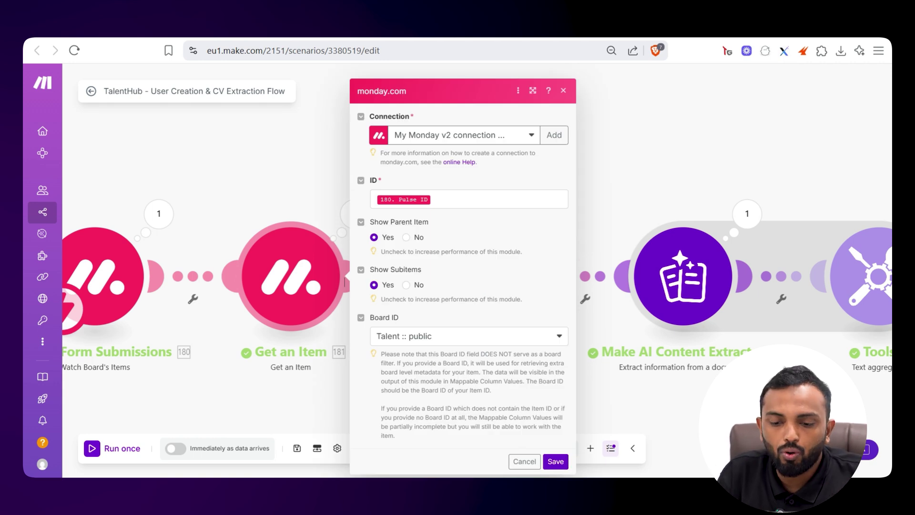
click(405, 201)
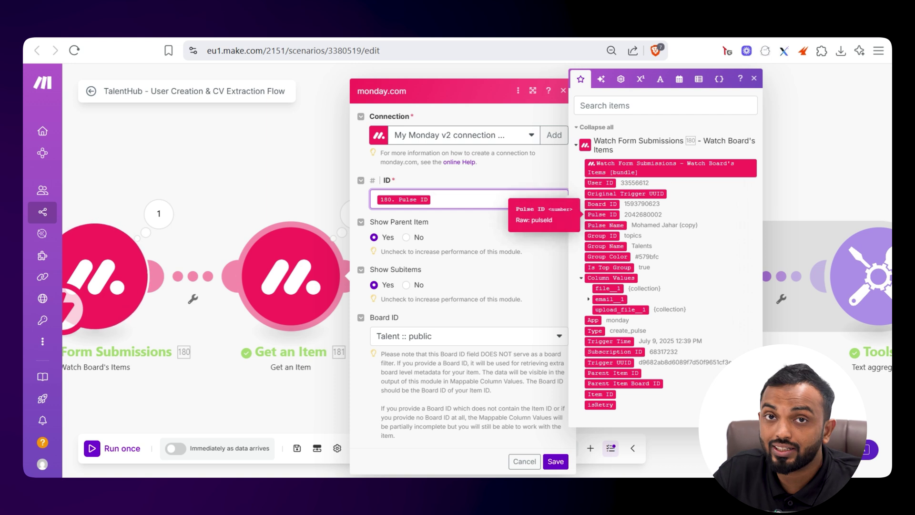
key(Escape)
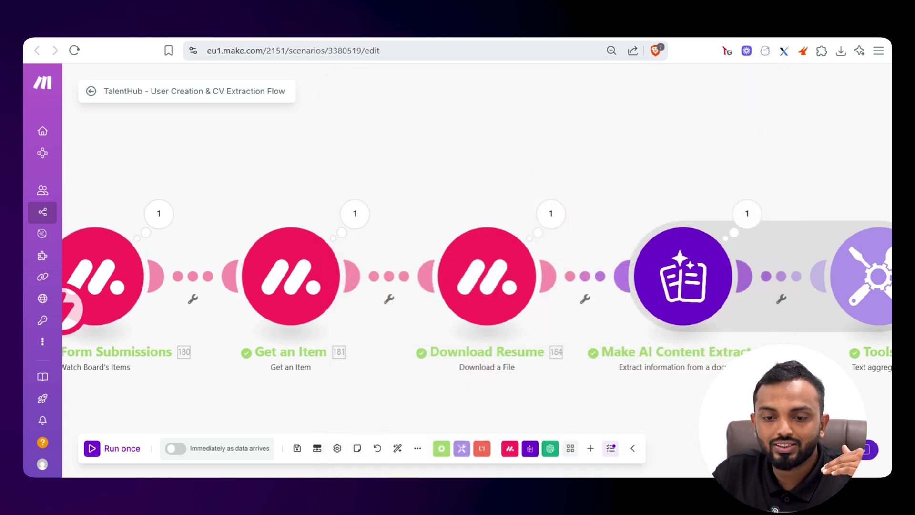
Look over the form again, then bring up the Download Resume settings with its mapped Asset ID
key(ctrl+Tab)
scroll(453, 285, down, 2)
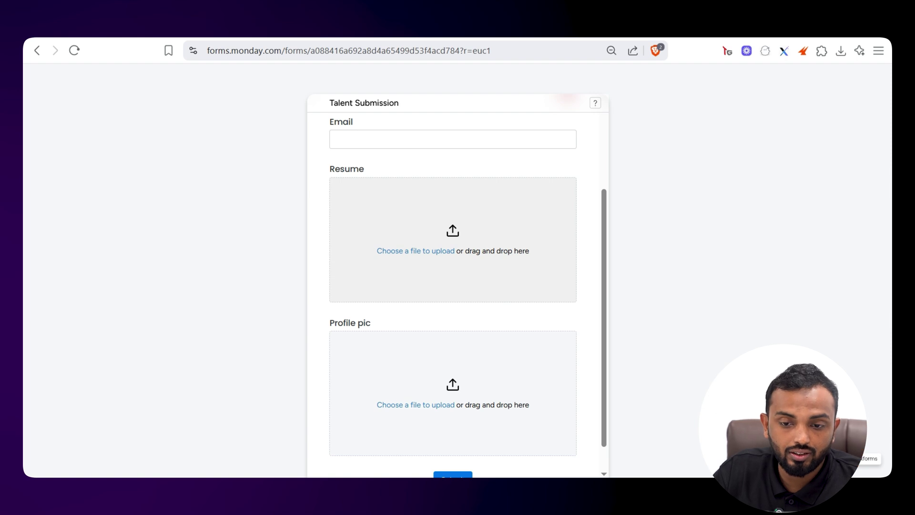
scroll(452, 286, up, 2)
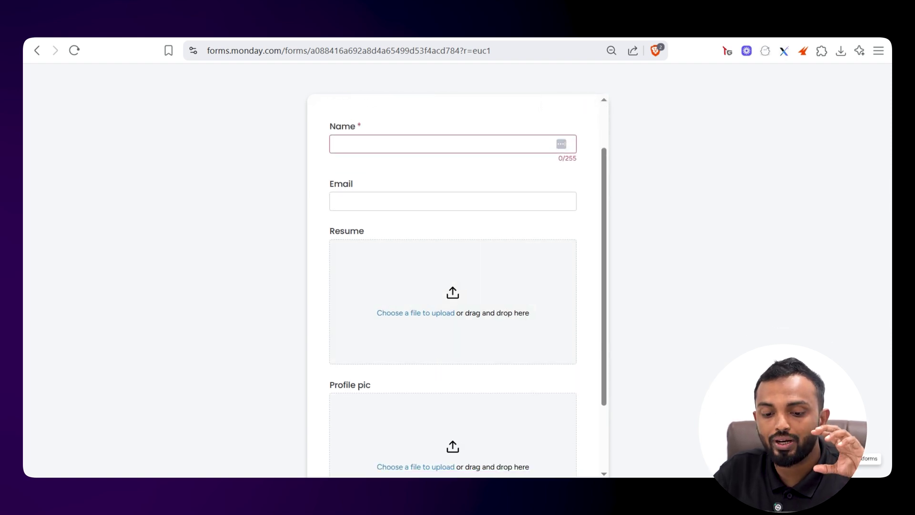
scroll(453, 286, down, 2)
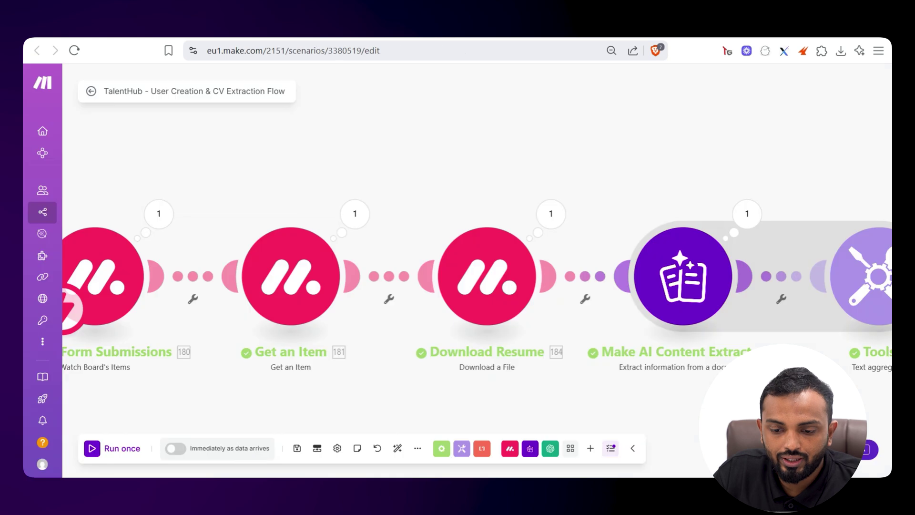
click(546, 274)
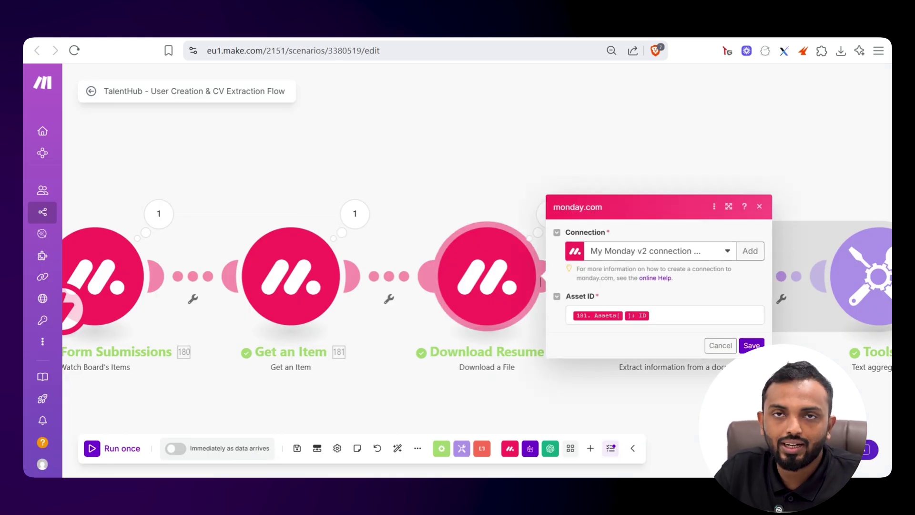
Review the Make AI Content Extractor, then view the Tools aggregator joining '195. Content' by new rows
drag(541, 282, 174, 291)
click(367, 289)
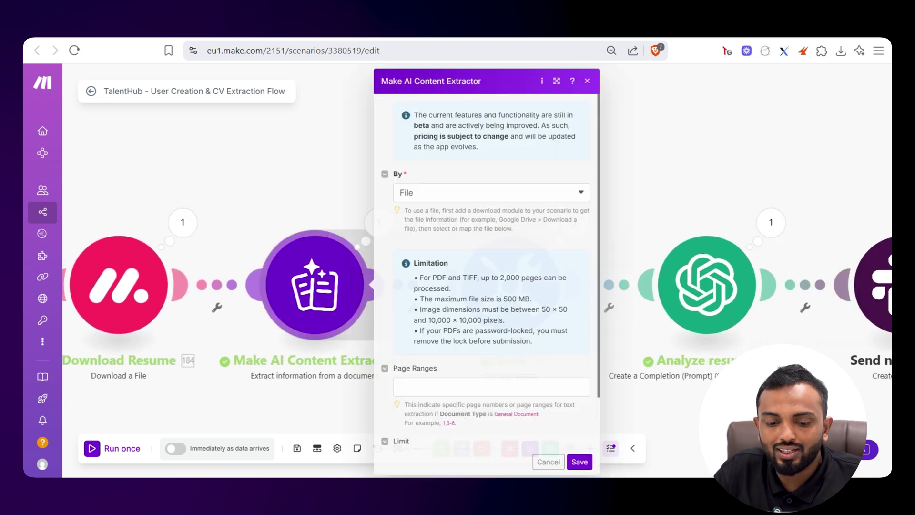
key(Escape)
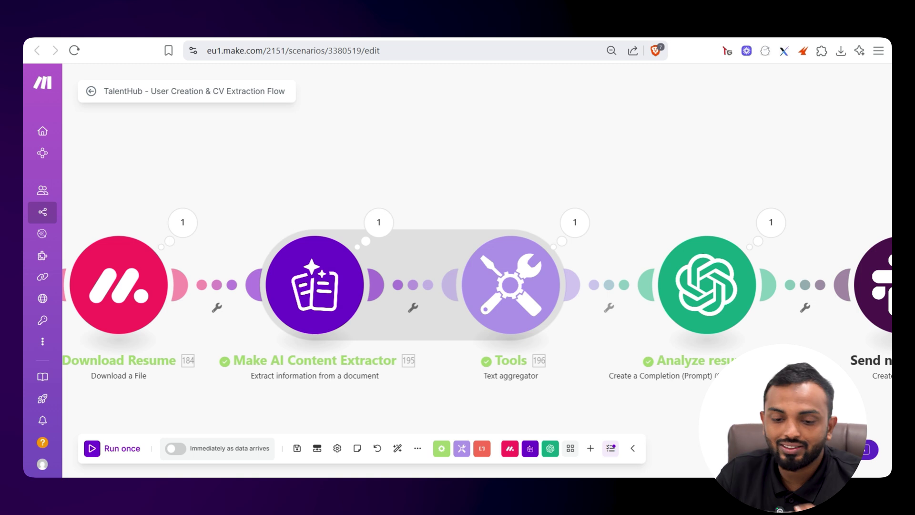
click(369, 289)
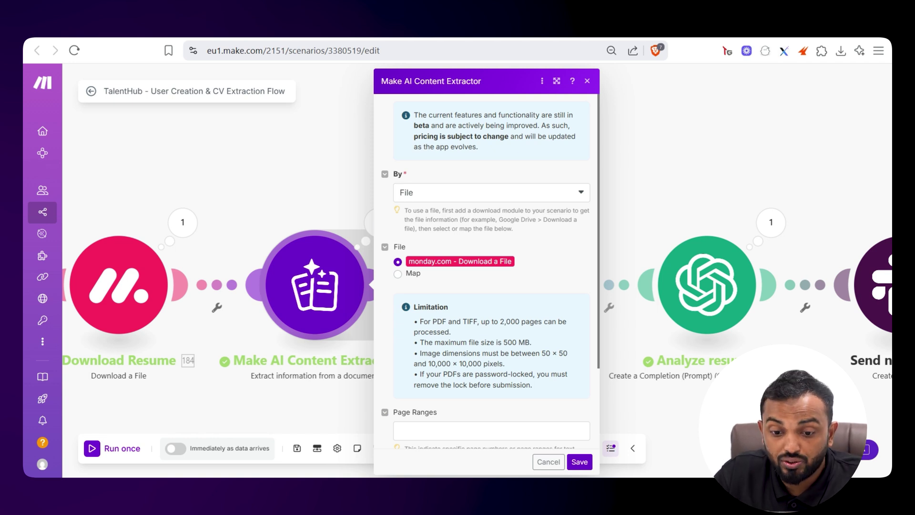
key(Escape)
scroll(449, 292, right, 4)
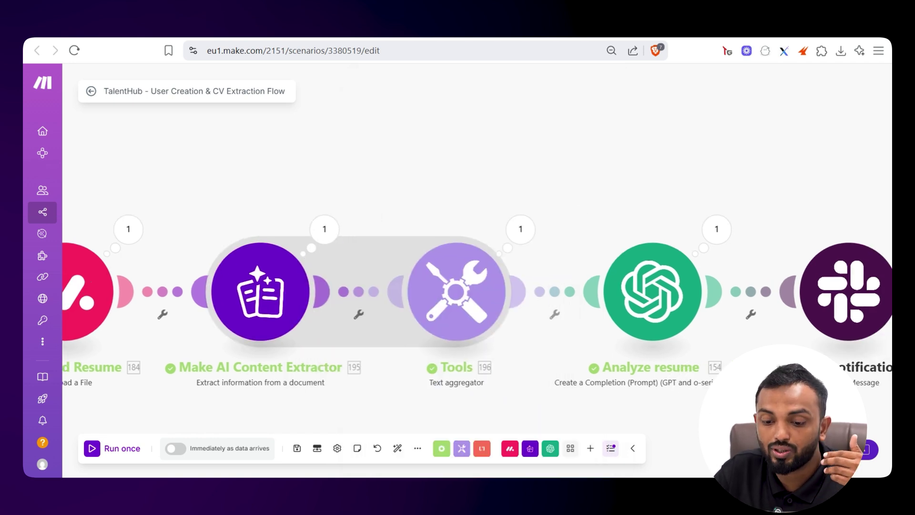
click(450, 292)
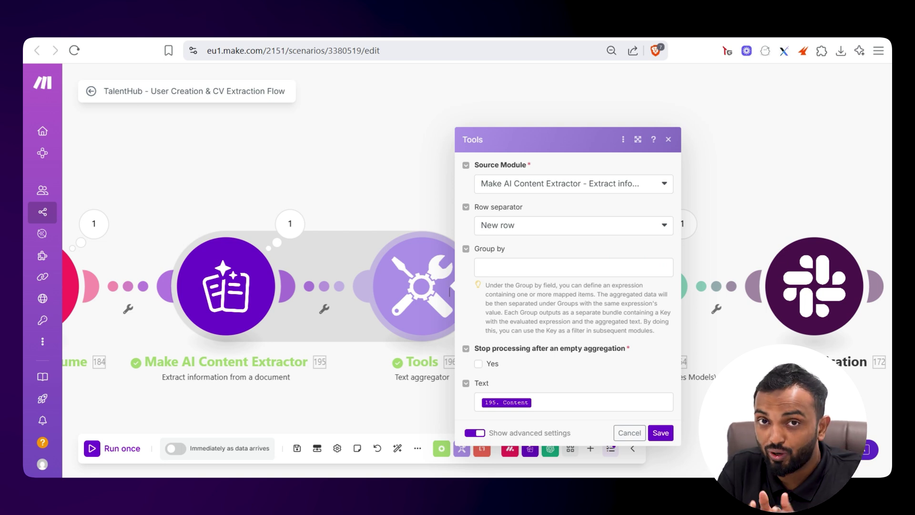
Review Analyze resume's OpenAI messages and CV information mapping, then pan to the Router branches
click(661, 432)
click(617, 286)
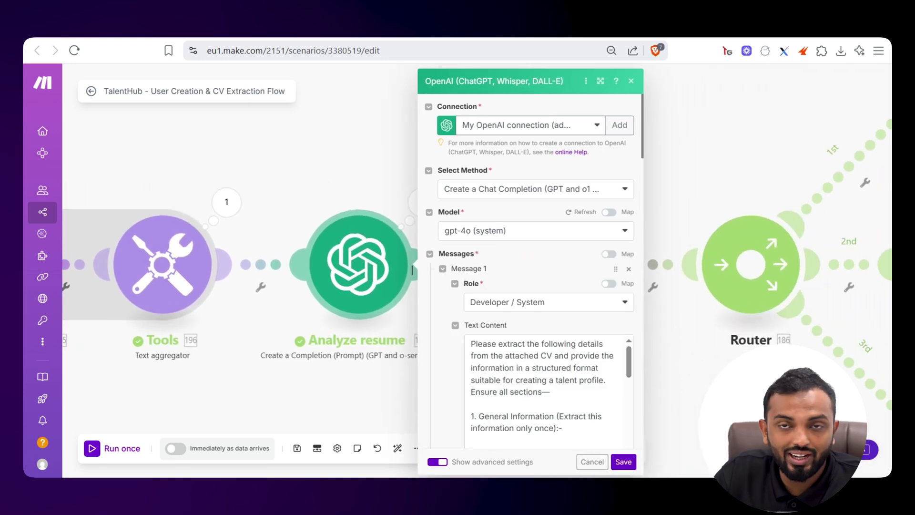
scroll(413, 271, down, 5)
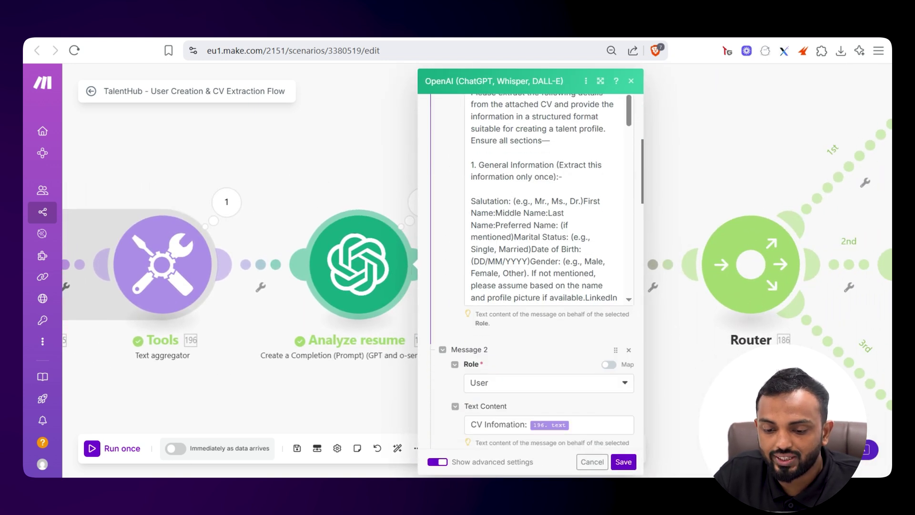
scroll(412, 270, down, 3)
click(596, 299)
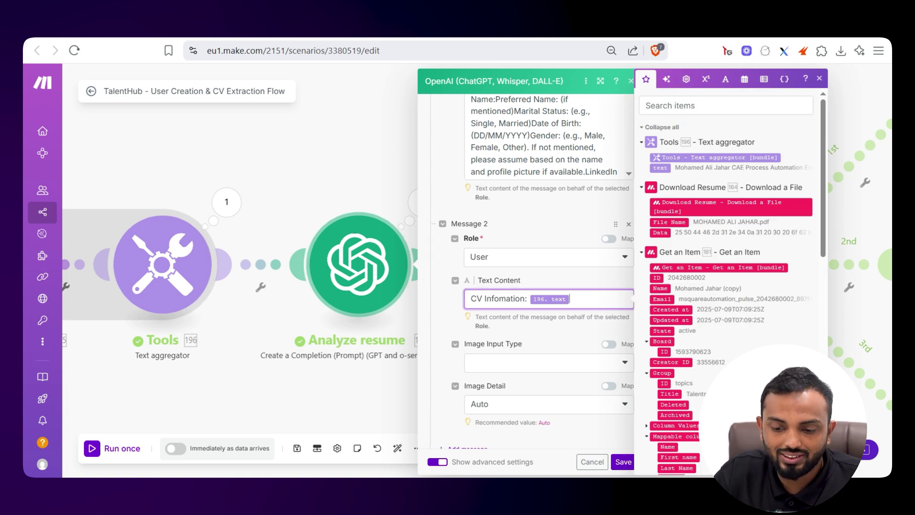
key(Escape)
scroll(477, 286, right, 5)
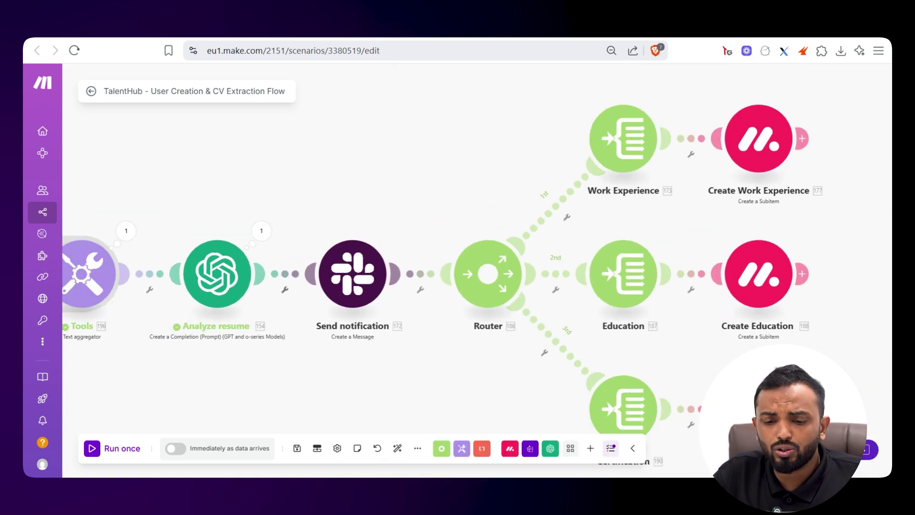
click(310, 307)
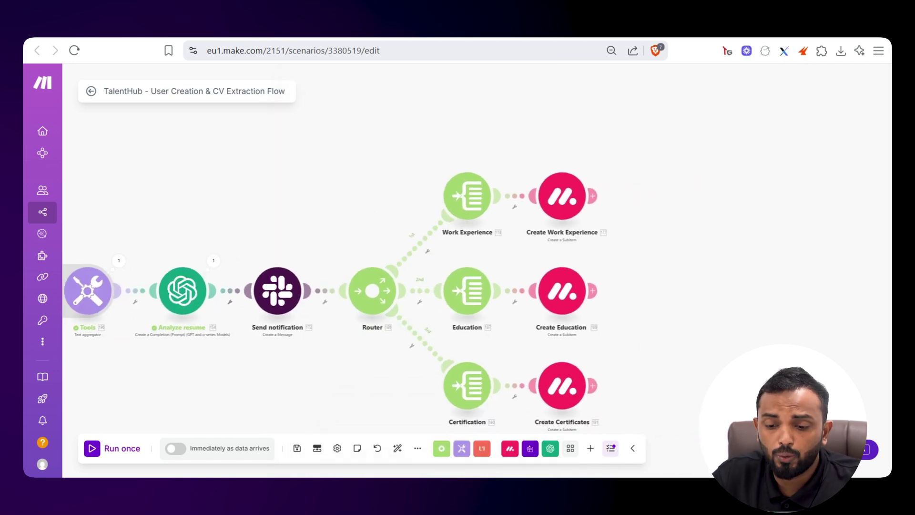
click(477, 183)
click(491, 184)
scroll(355, 238, down, 3)
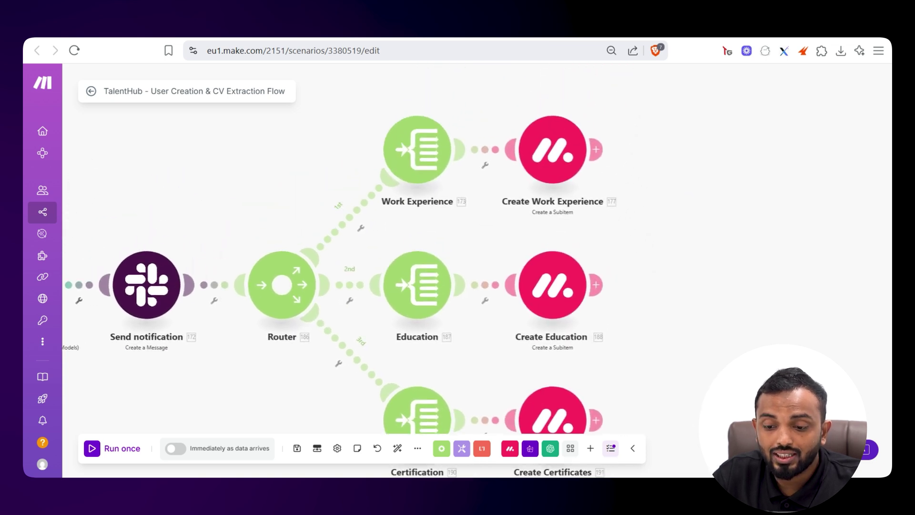
click(550, 180)
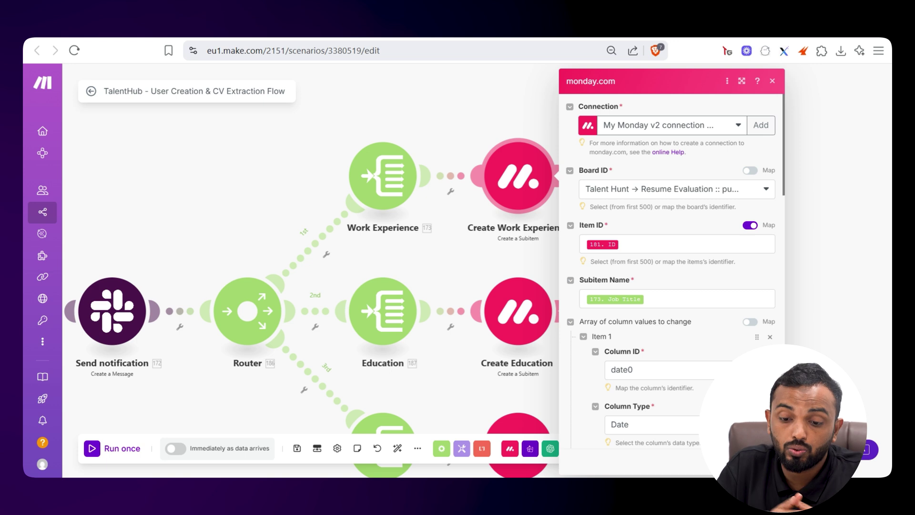
Close the Create Work Experience subitem settings panel
key(Escape)
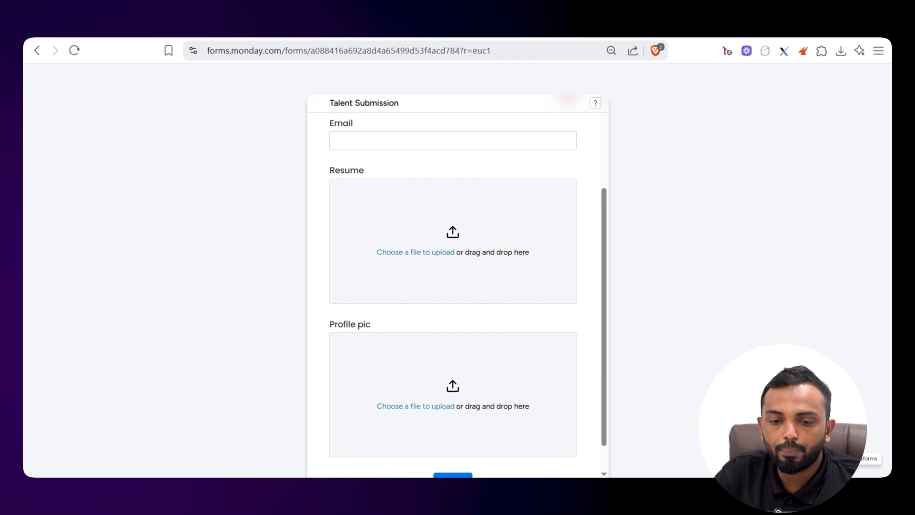
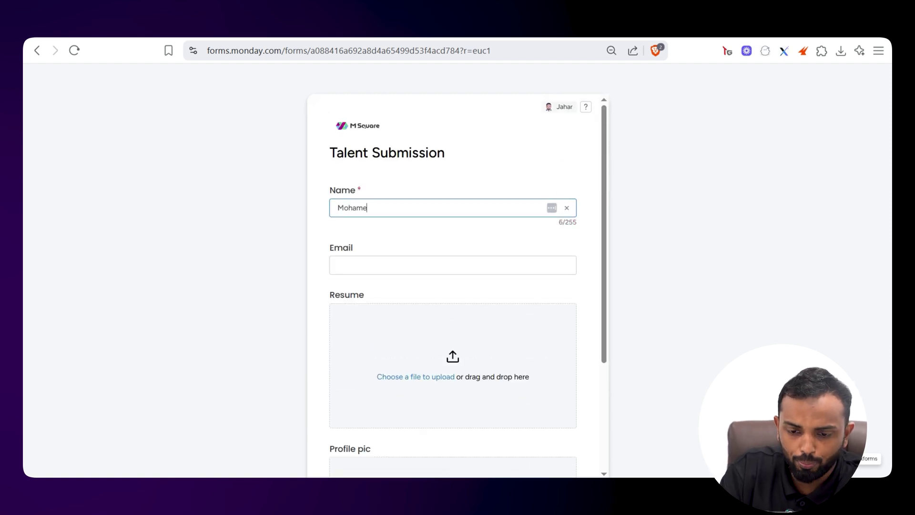
Enter the applicant's full name and email address in the Talent Submission form
key(Tab)
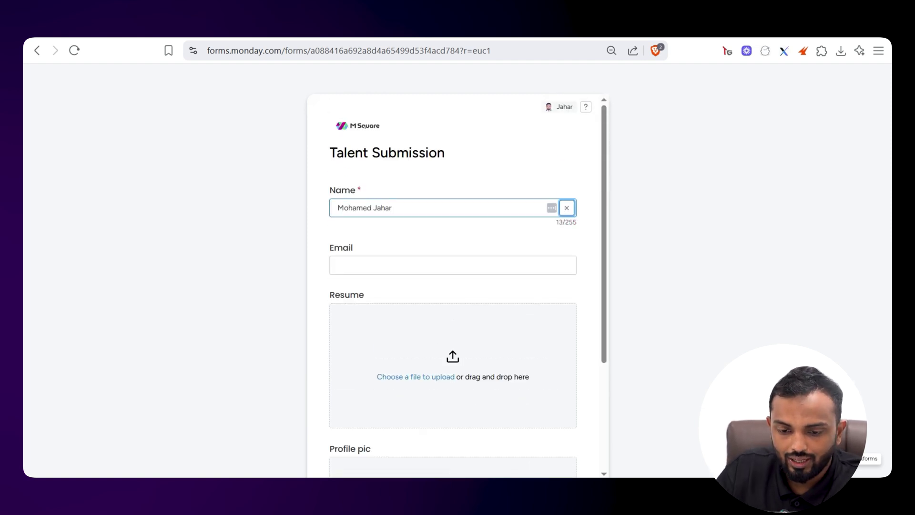
key(Tab)
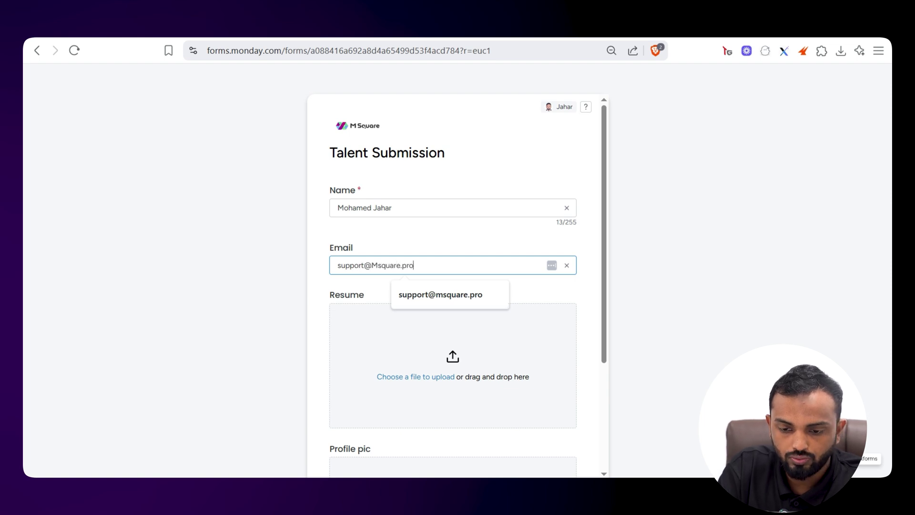
key(Down)
key(Tab)
Upload the resume PDF and Profile.jpeg as profile picture, then submit the form
key(Return)
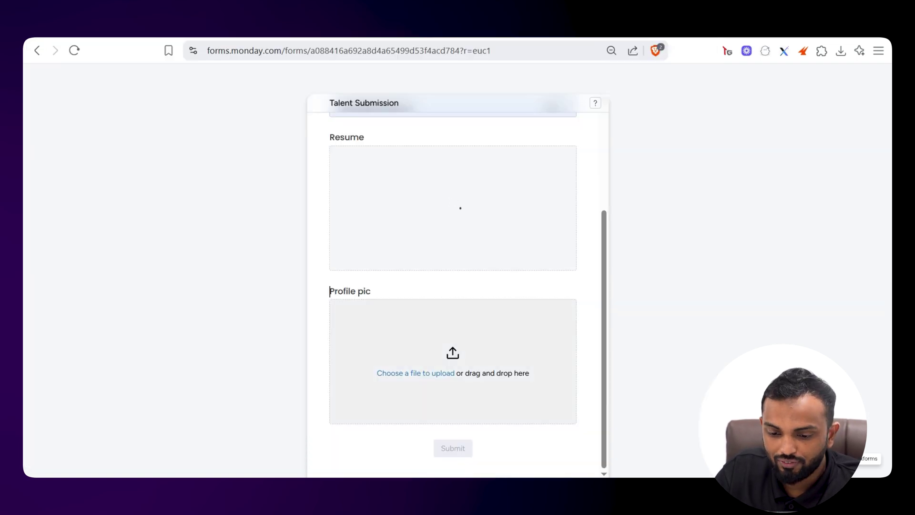
key(Return)
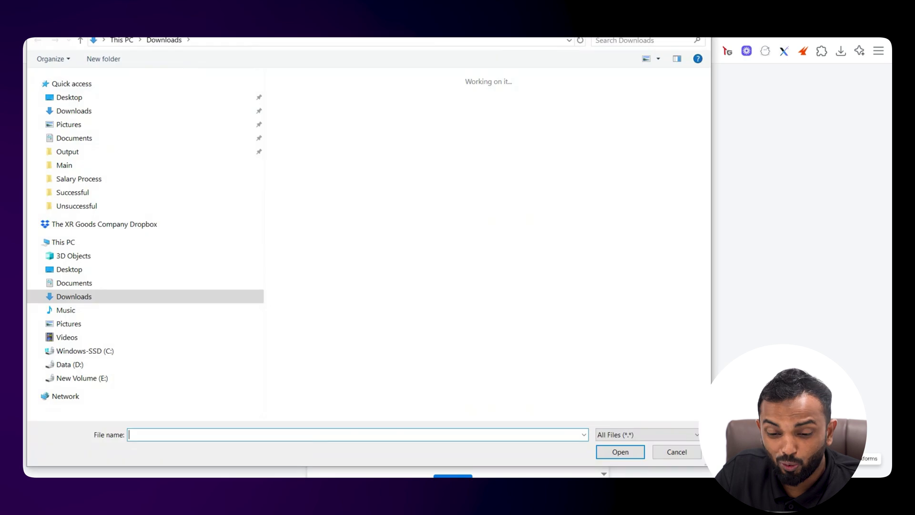
key(Right)
key(Up)
key(Return)
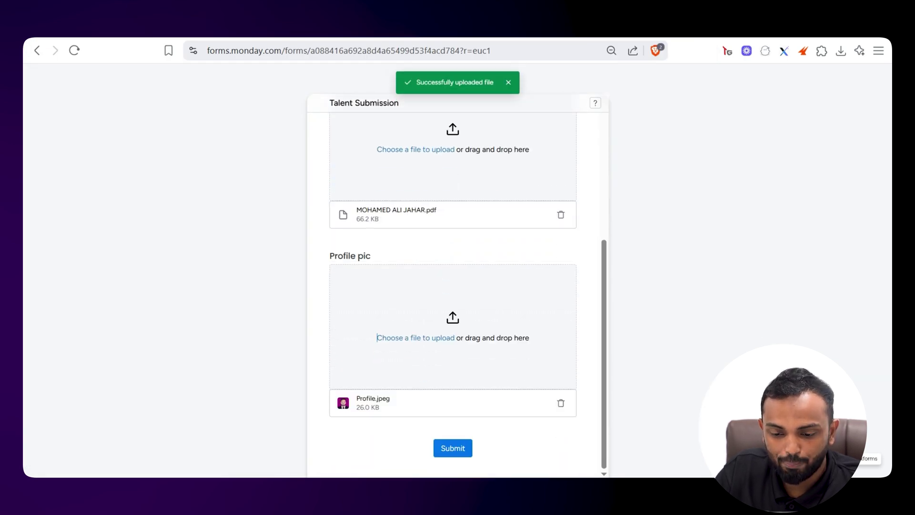
key(Tab)
key(Return)
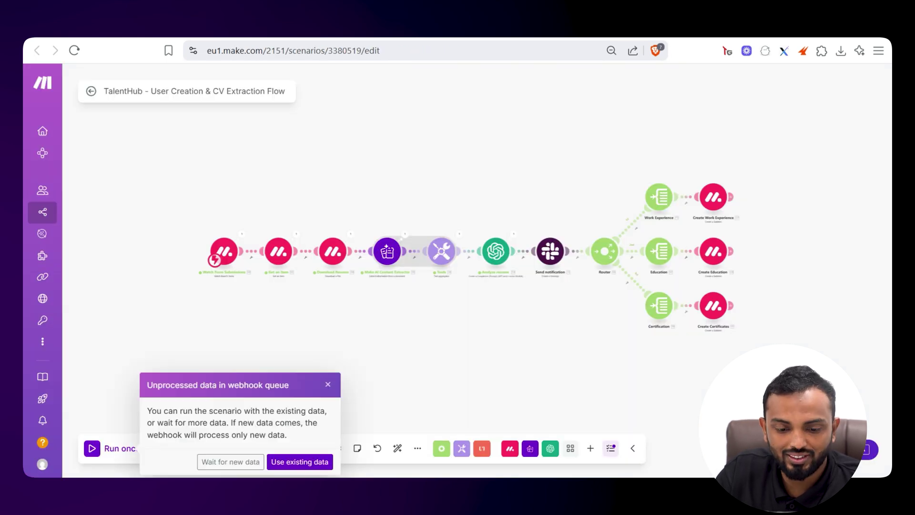
Run the scenario once on the queued submission and check the new item on the Talent Hunt board
key(Return)
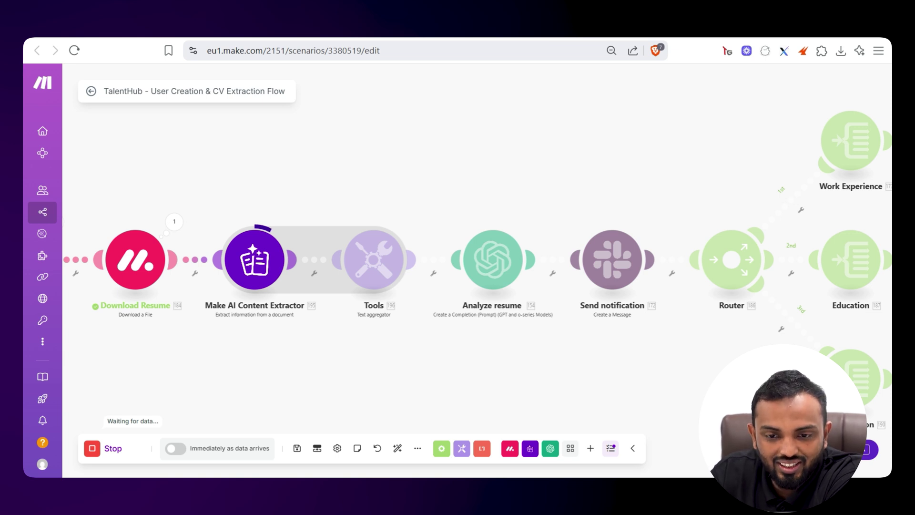
key(ctrl+Tab)
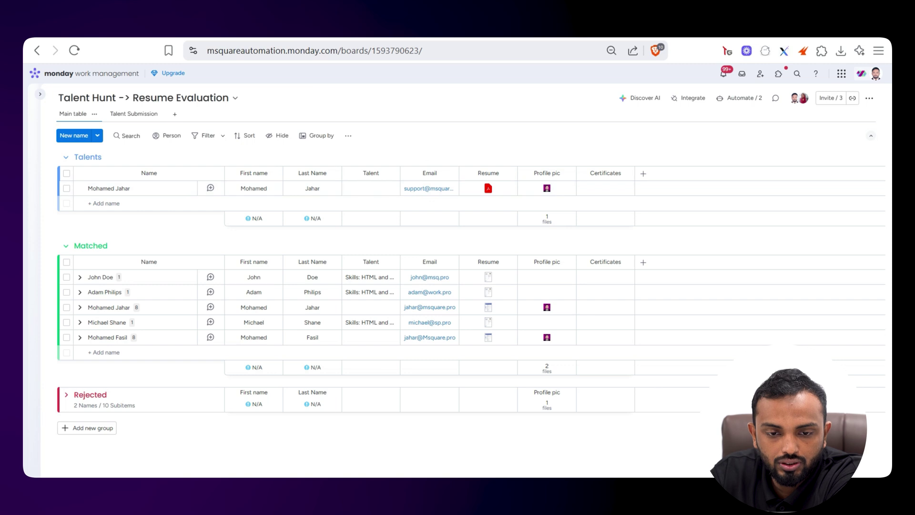
Inspect the AI Content Extractor's extracted CV text from the run
key(ctrl+Tab)
click(324, 209)
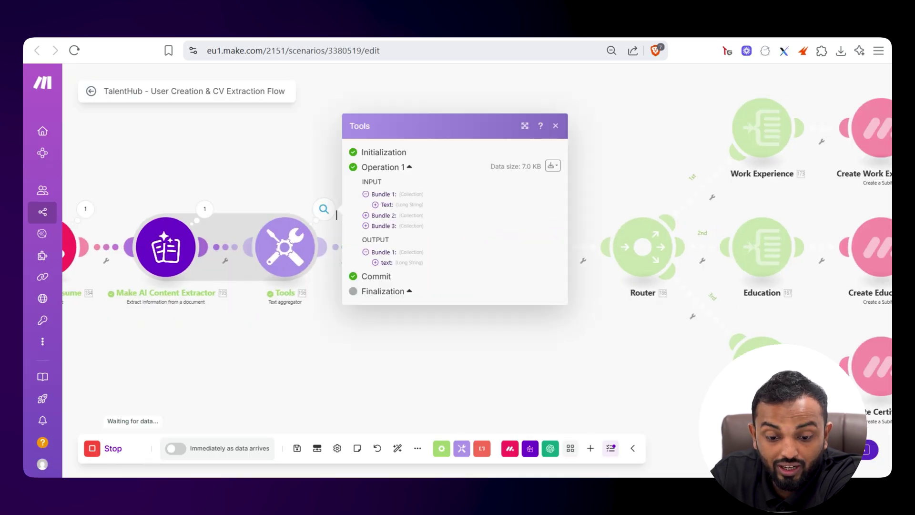
click(204, 209)
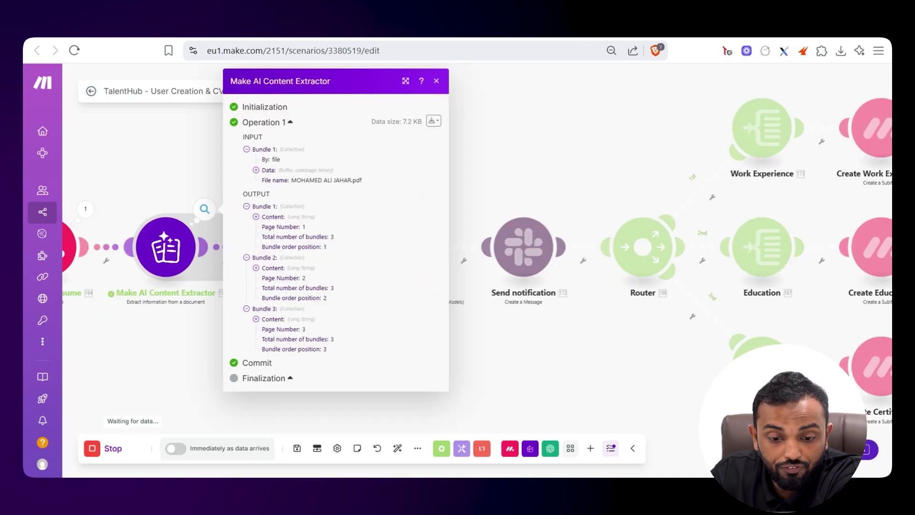
click(274, 217)
scroll(333, 262, down, 15)
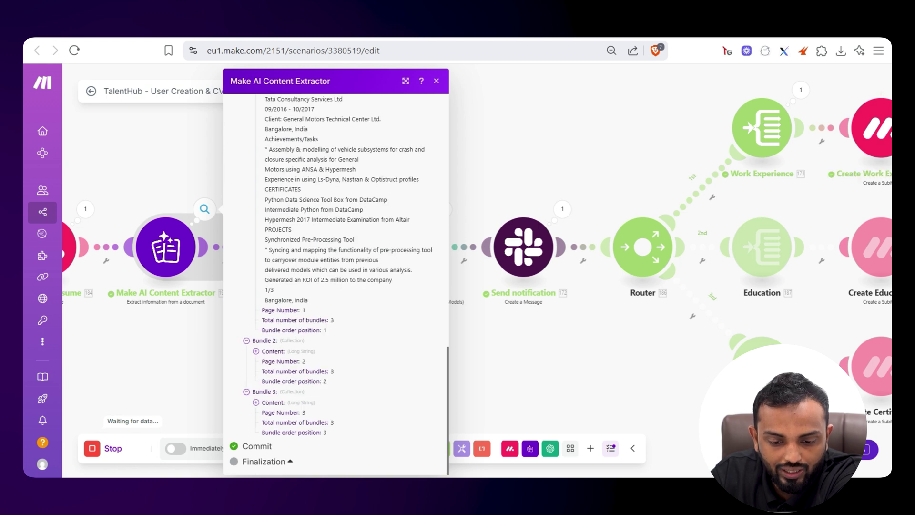
scroll(336, 286, down, 5)
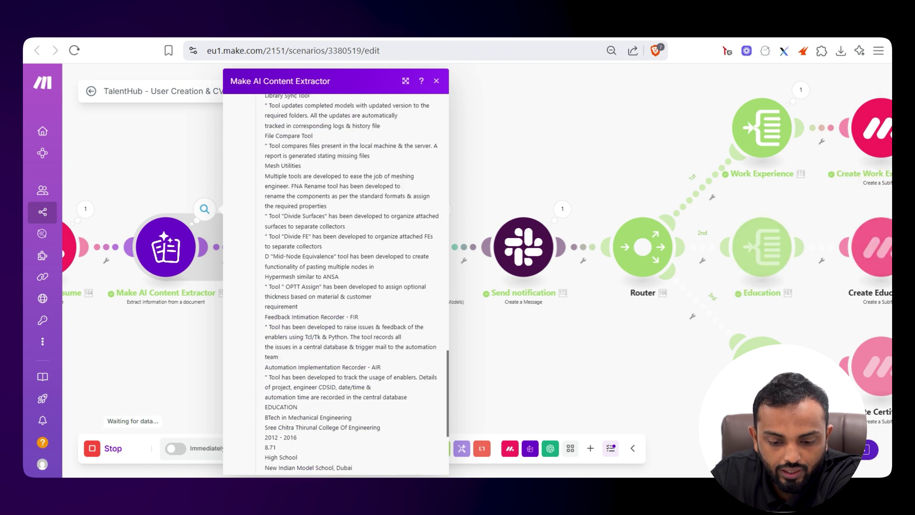
key(Escape)
Expand Analyze resume's Result: General Information, Work Experience, Education and Certifications
drag(467, 235, 298, 238)
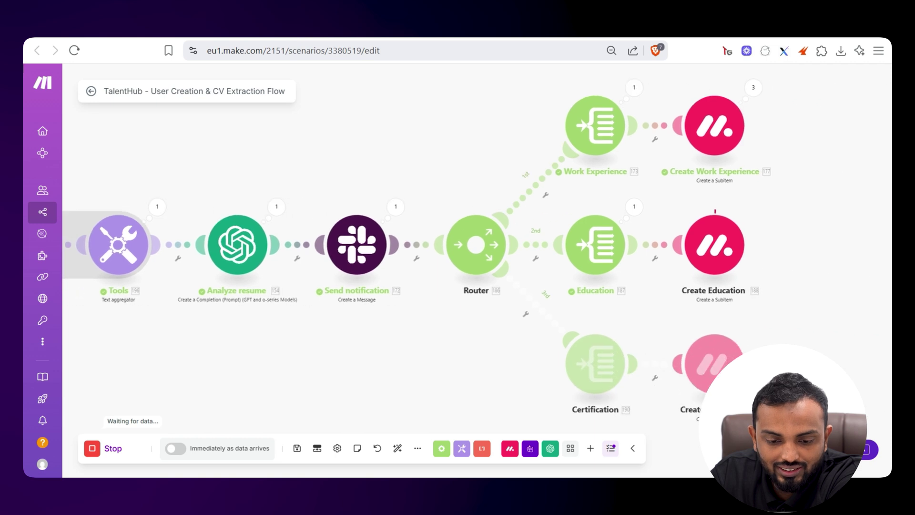
scroll(298, 239, up, 3)
click(274, 195)
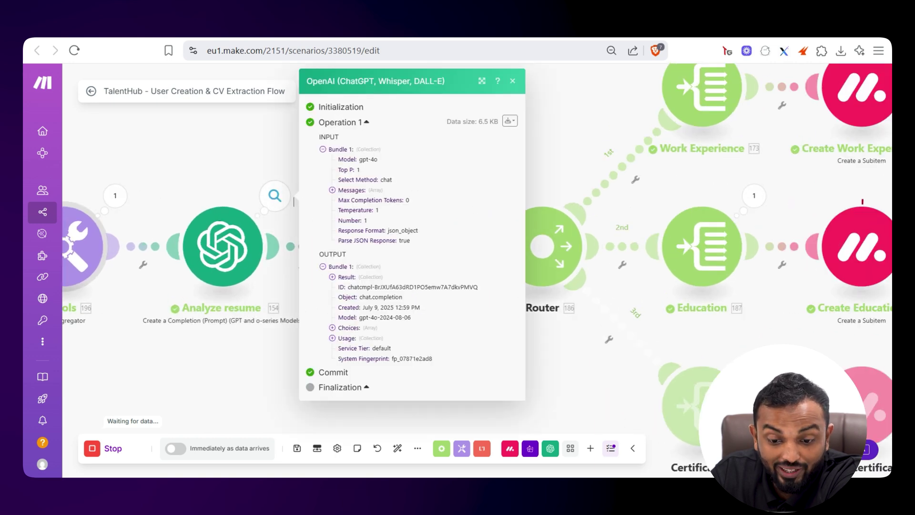
click(361, 276)
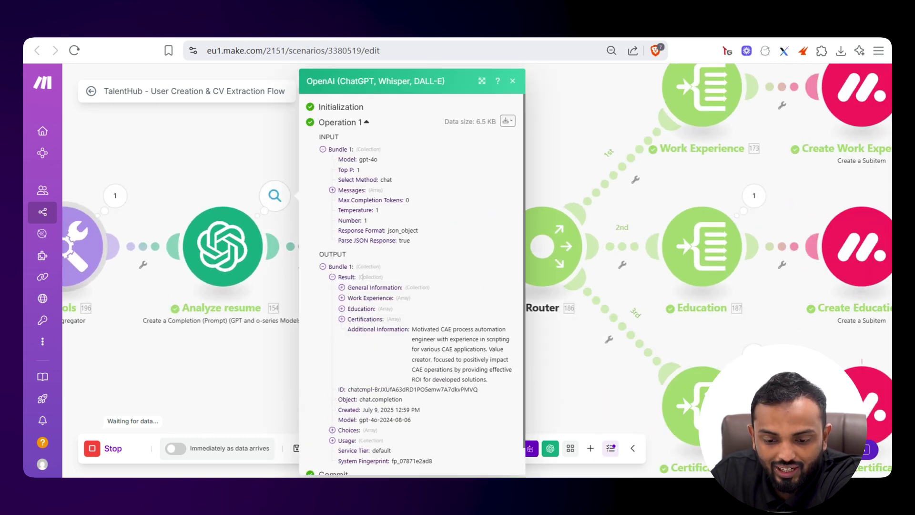
click(390, 287)
scroll(391, 288, down, 2)
click(371, 238)
click(374, 280)
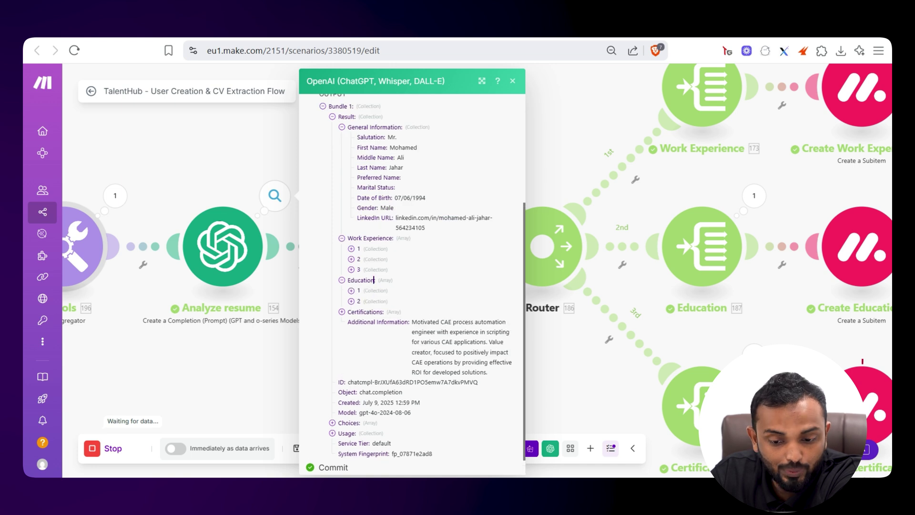
click(365, 311)
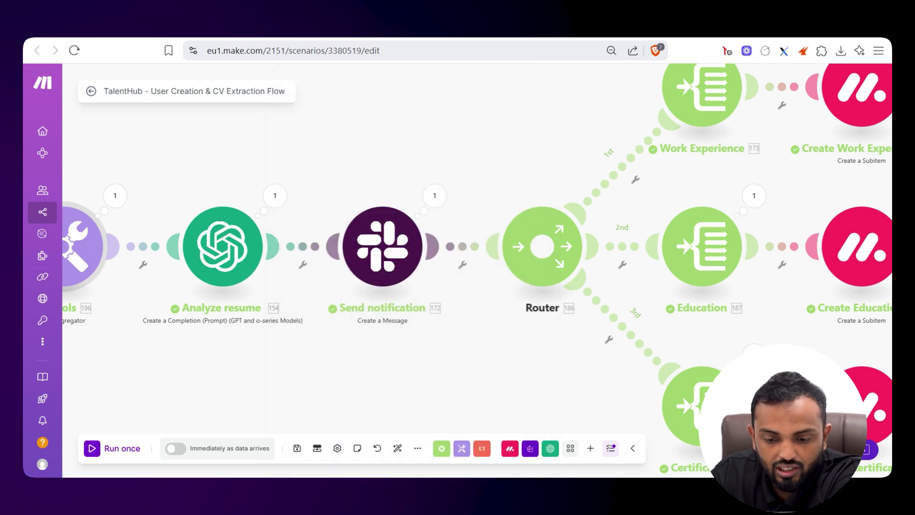
Review the sign-up message sent by the Slack Send notification step
drag(434, 196, 327, 222)
click(327, 222)
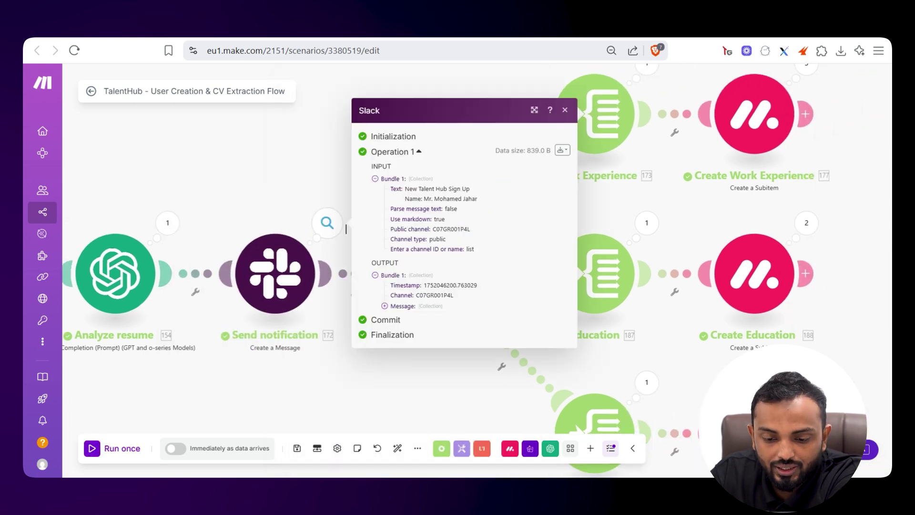
click(384, 306)
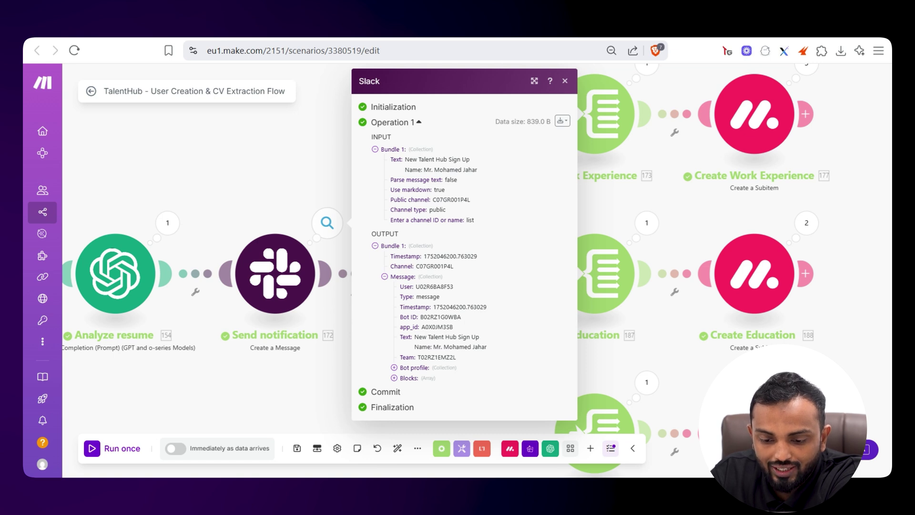
triple_click(409, 337)
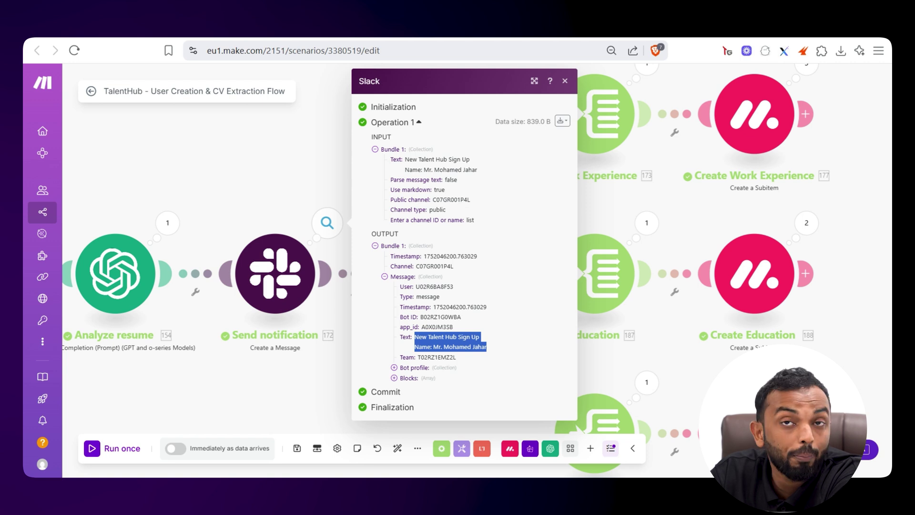
key(Escape)
Check the Work Experience, Education and Certification iterator outputs, then return to the monday.com board
drag(477, 238, 287, 299)
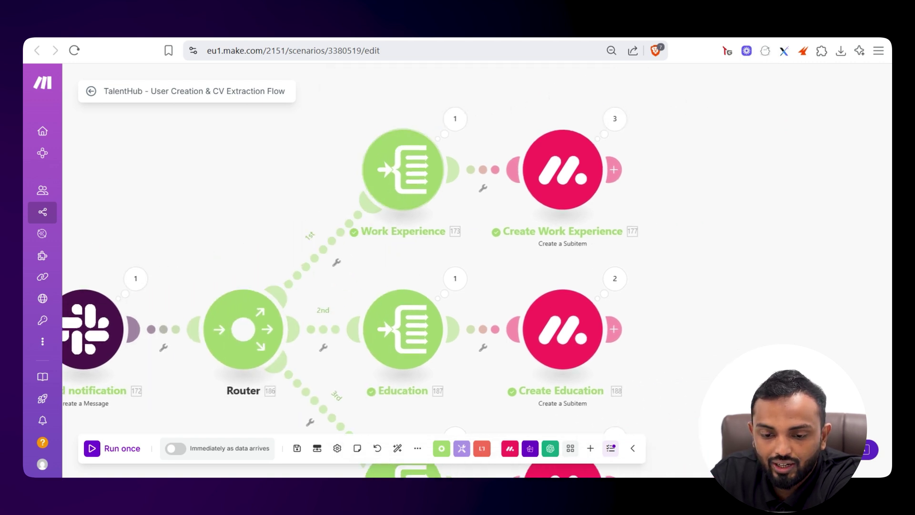
click(454, 119)
scroll(591, 286, down, 10)
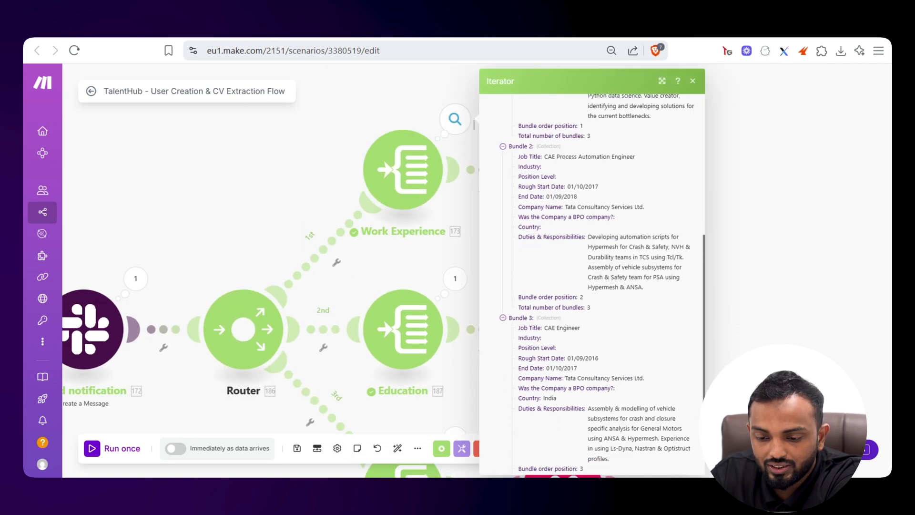
click(454, 278)
drag(474, 285, 478, 126)
click(458, 278)
drag(459, 279, 371, 416)
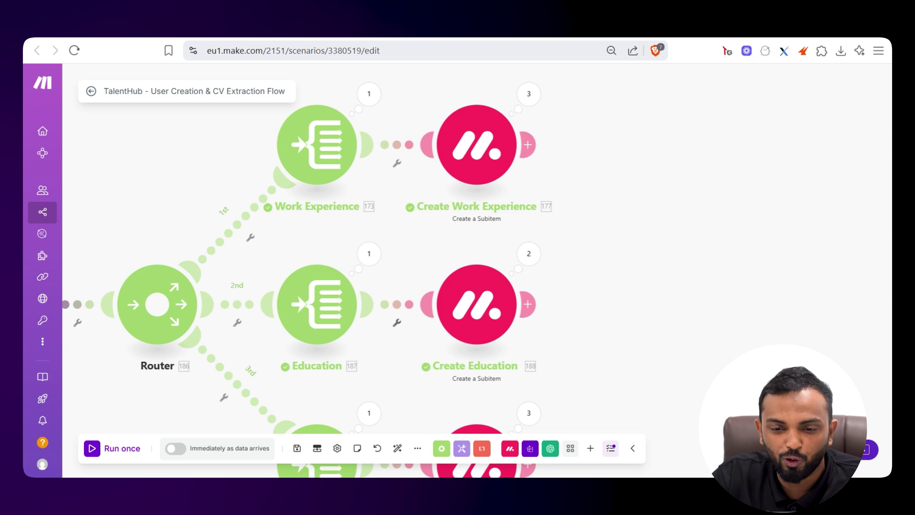
key(ctrl+Tab)
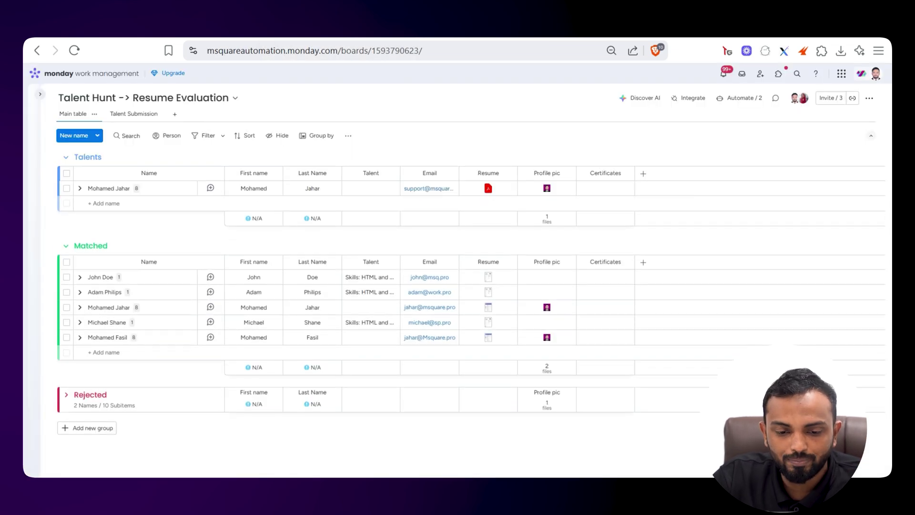
Expand the new Talents item on the monday.com board to reveal its eight subitems
click(79, 189)
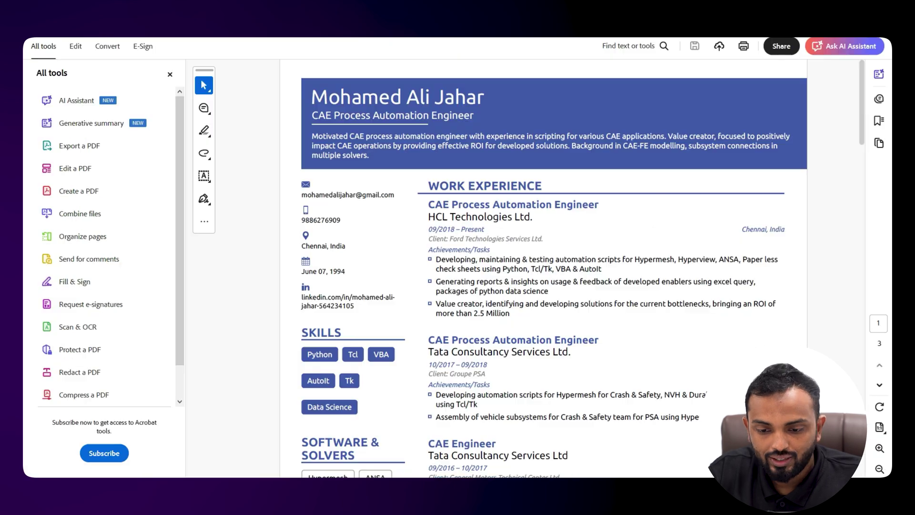
Read through the résumé's work experience and education sections in Acrobat
drag(428, 205, 599, 205)
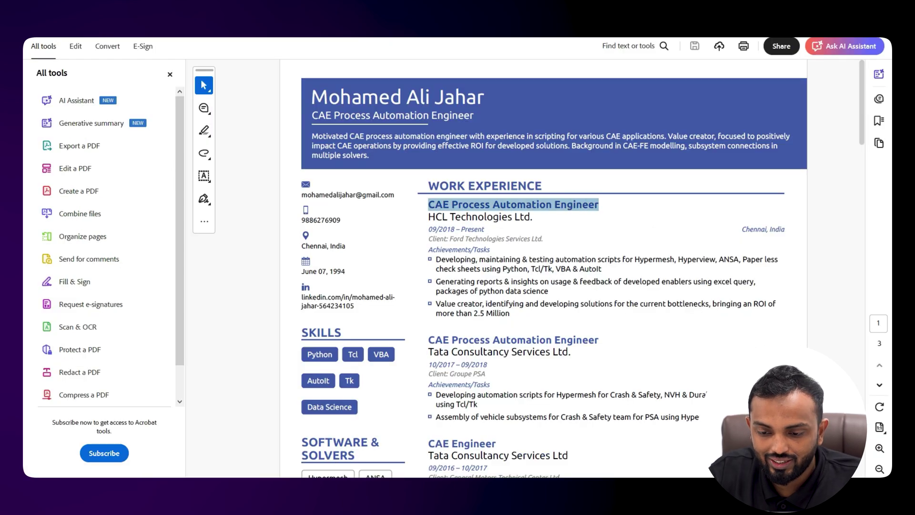
scroll(600, 205, down, 3)
scroll(543, 267, down, 2)
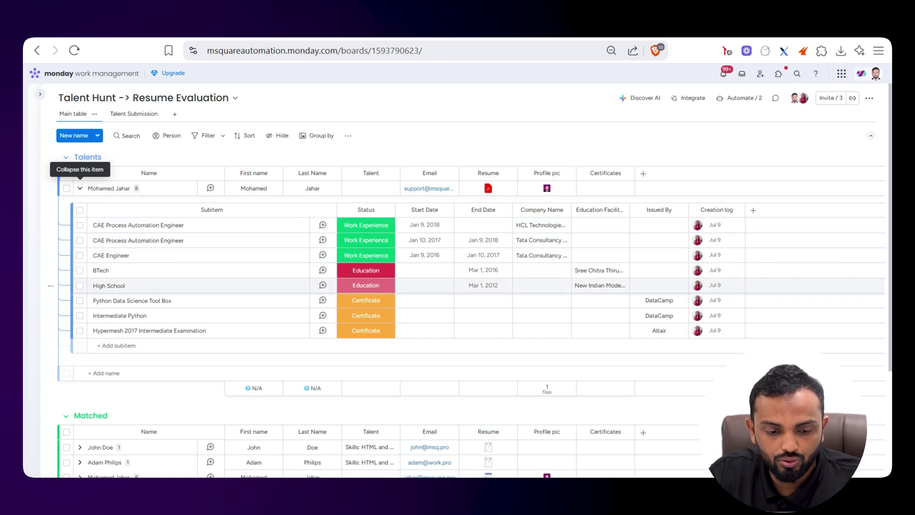
key(alt+Tab)
scroll(543, 267, down, 5)
scroll(543, 267, up, 7)
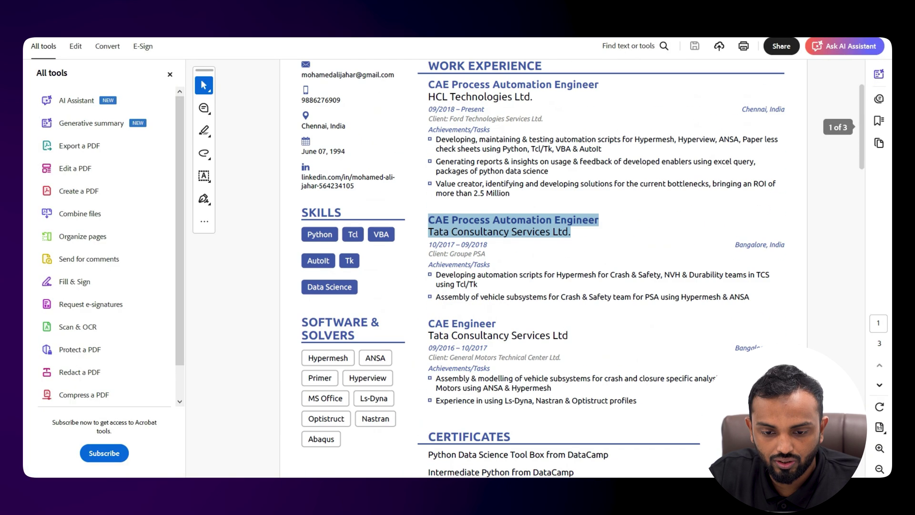
scroll(543, 267, down, 3)
scroll(543, 267, down, 10)
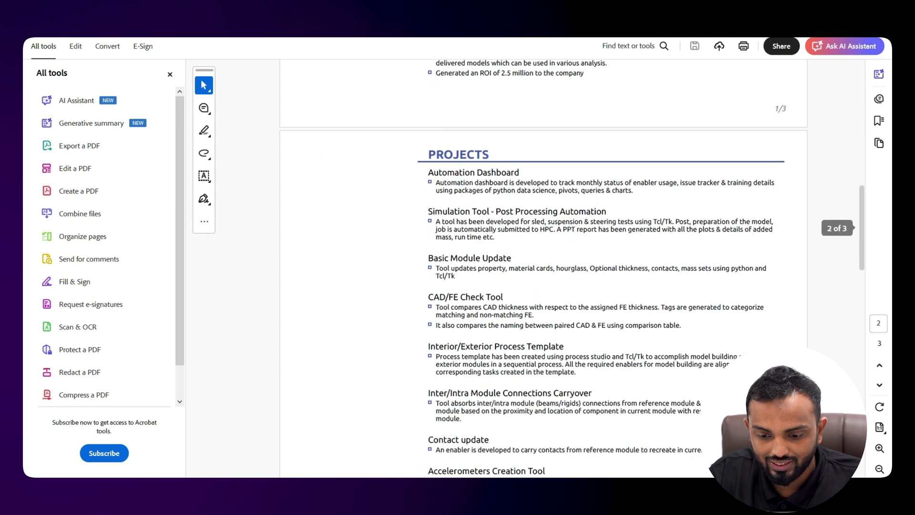
scroll(544, 267, up, 8)
scroll(543, 267, up, 5)
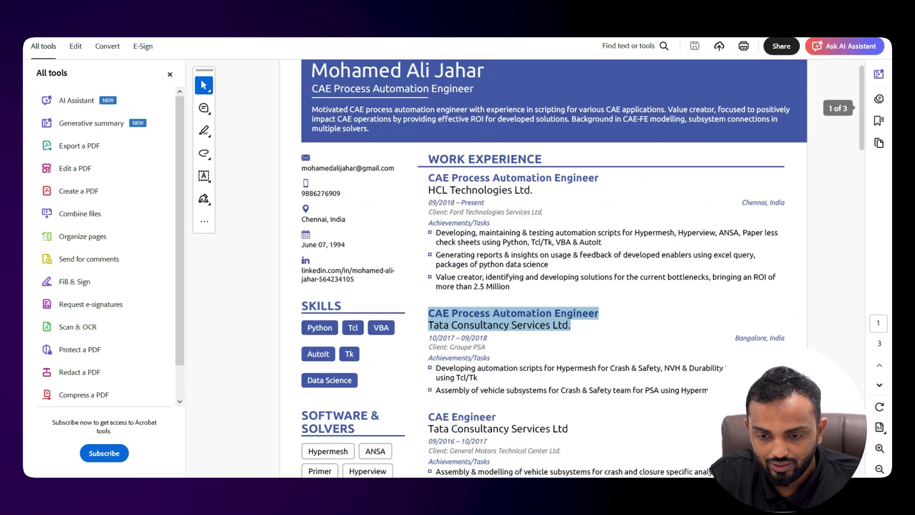
scroll(543, 266, down, 20)
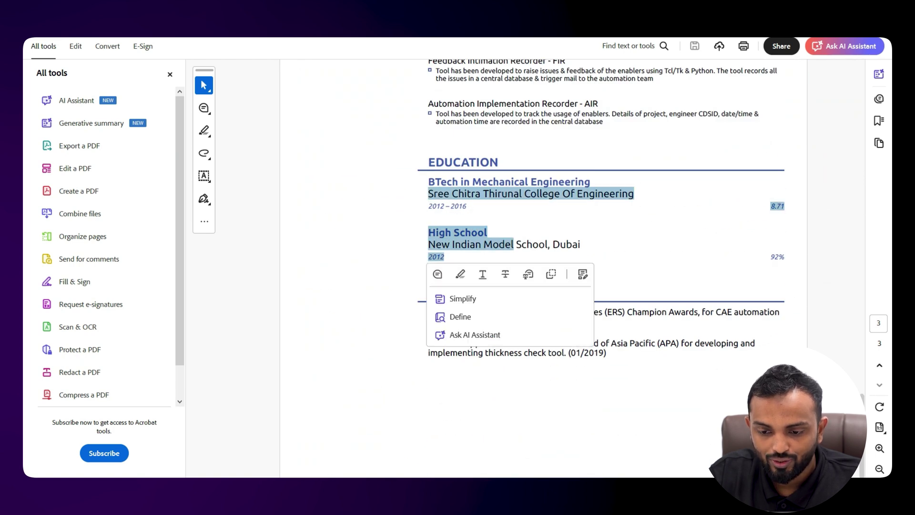
key(Escape)
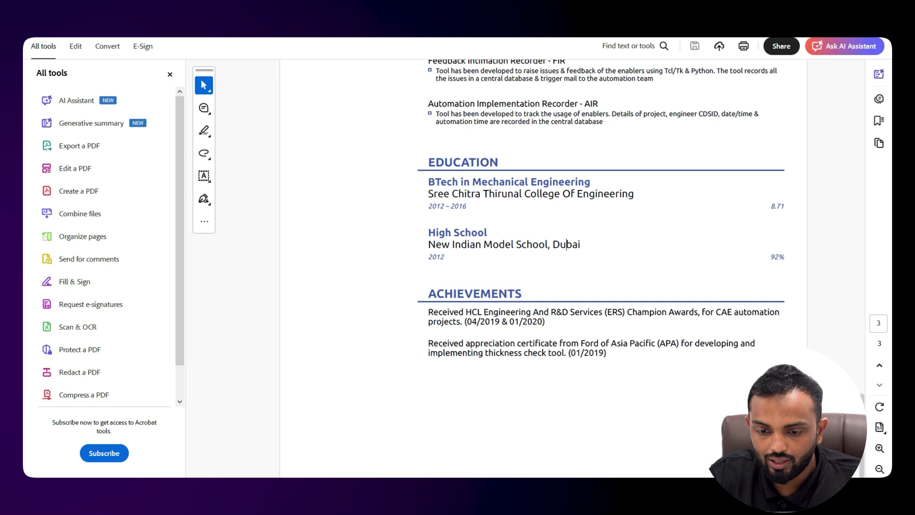
Match the résumé's education and certificates to the board's subitems, then zoom out Make's TalentHub canvas
key(alt+Tab)
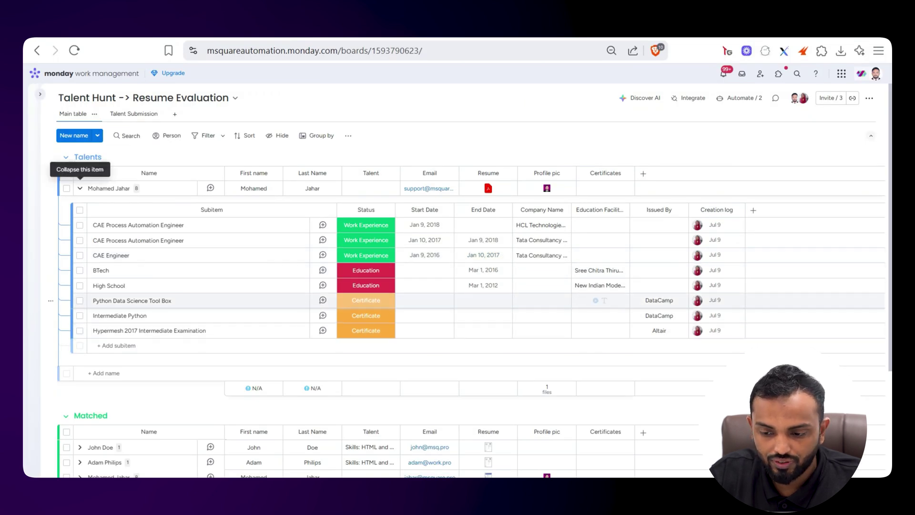
key(alt+Tab)
scroll(543, 267, up, 15)
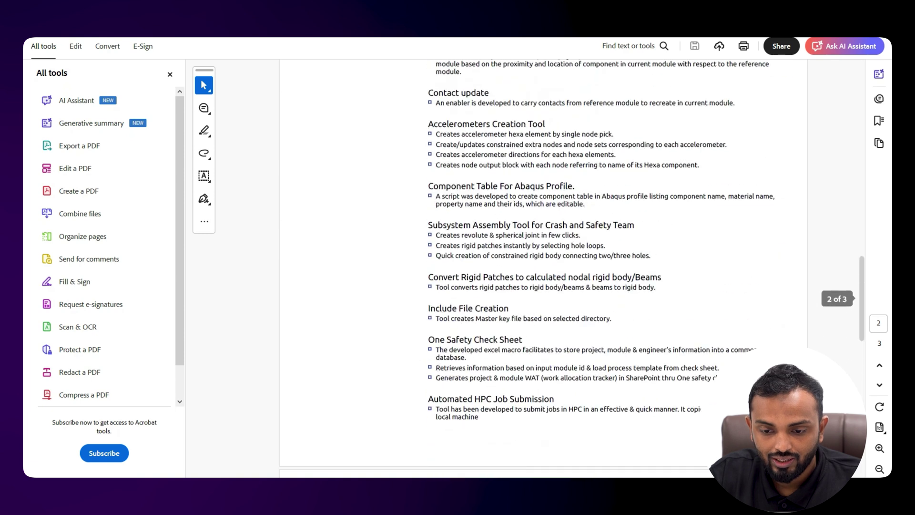
scroll(543, 267, up, 6)
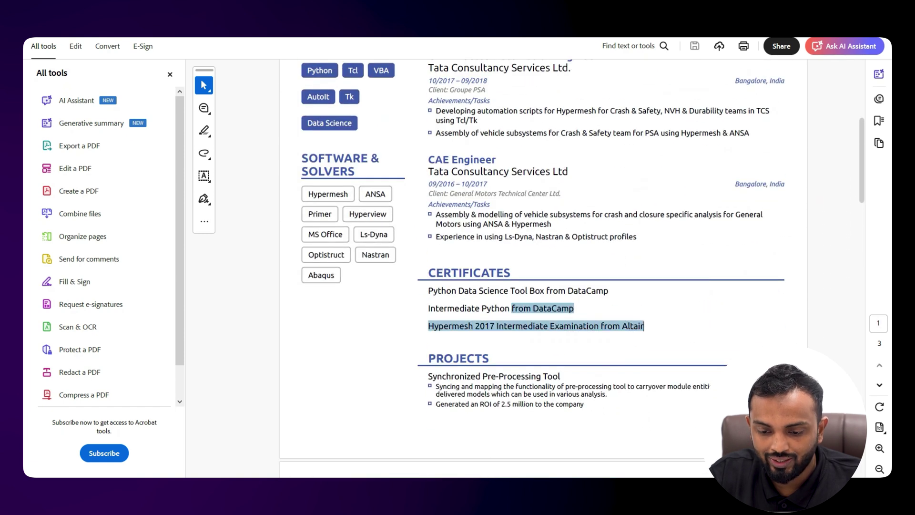
key(alt+Tab)
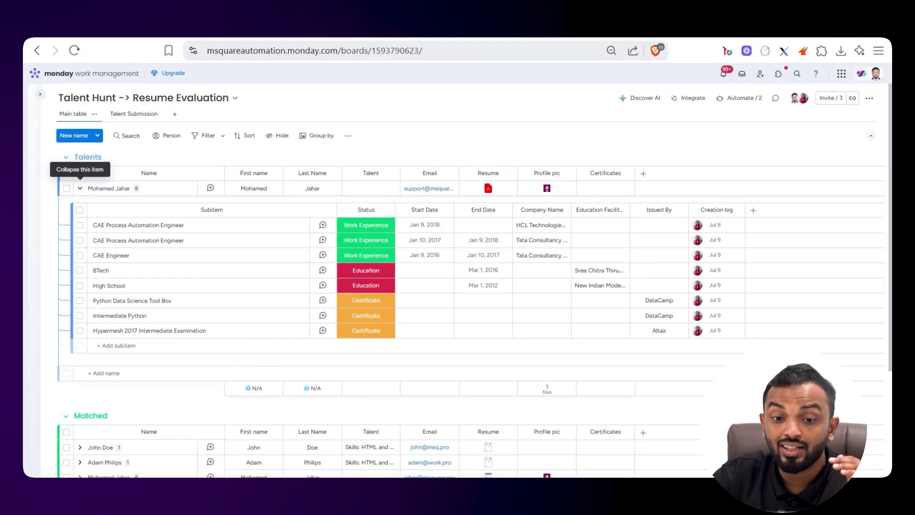
key(alt+Tab)
scroll(396, 216, down, 5)
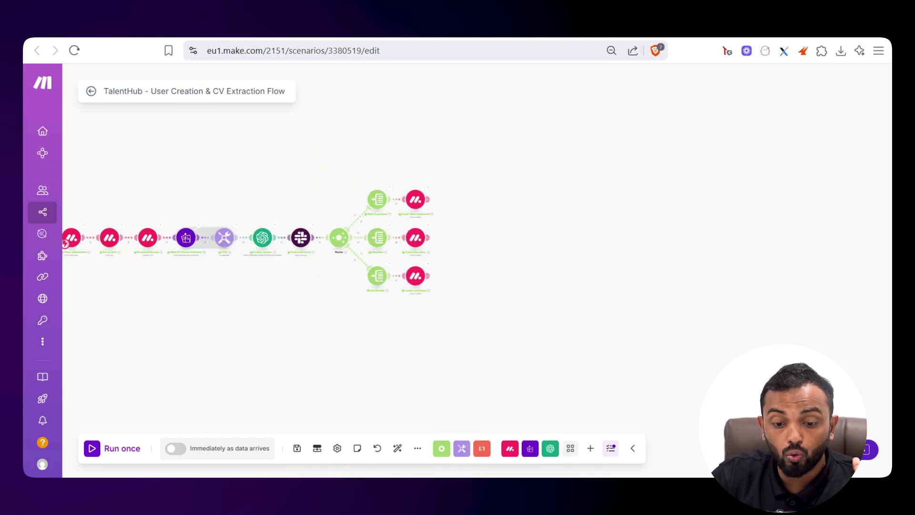